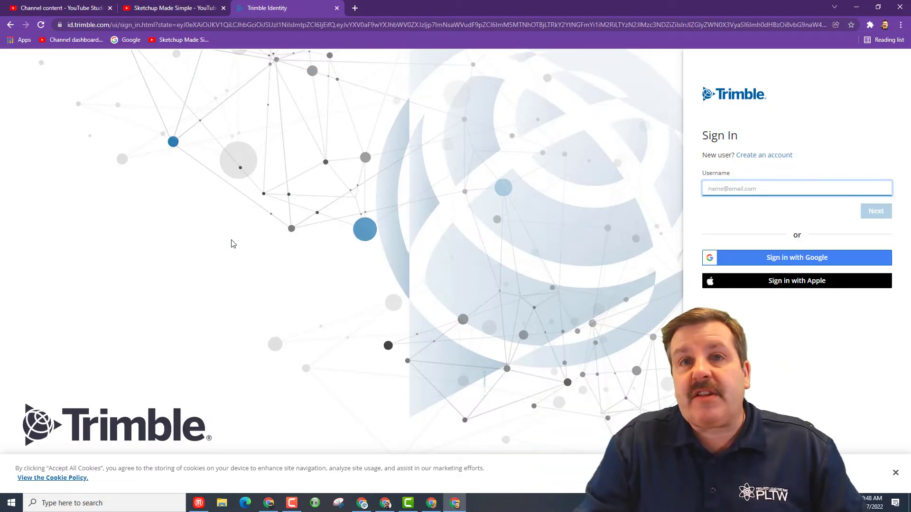
# Step: Choose Sign in with Google on the Trimble Identity page
pyautogui.click(756, 258)
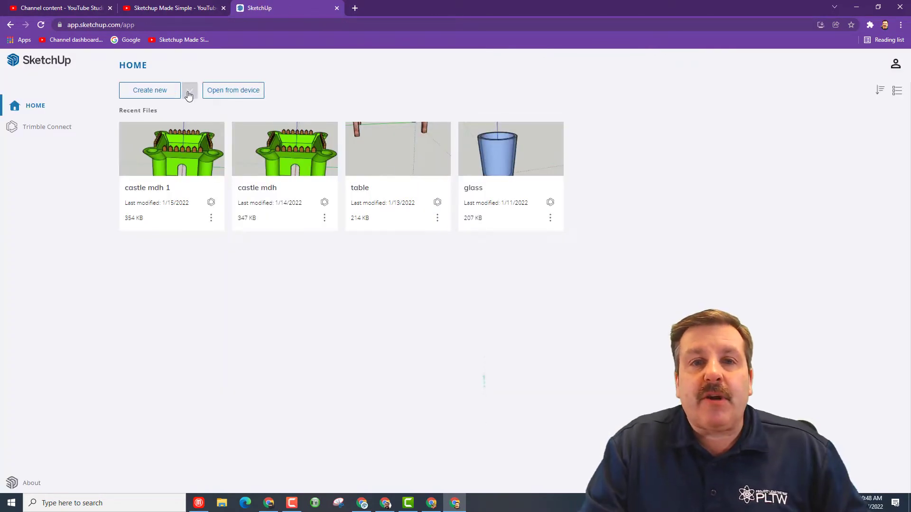
# Step: Start a new Decimal - Centimeters model and delete the default figure
pyautogui.click(189, 90)
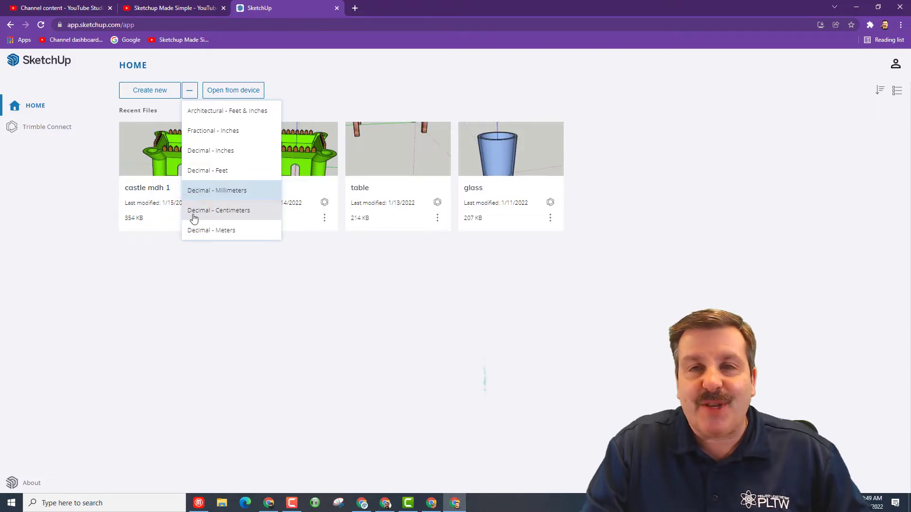
pyautogui.click(218, 210)
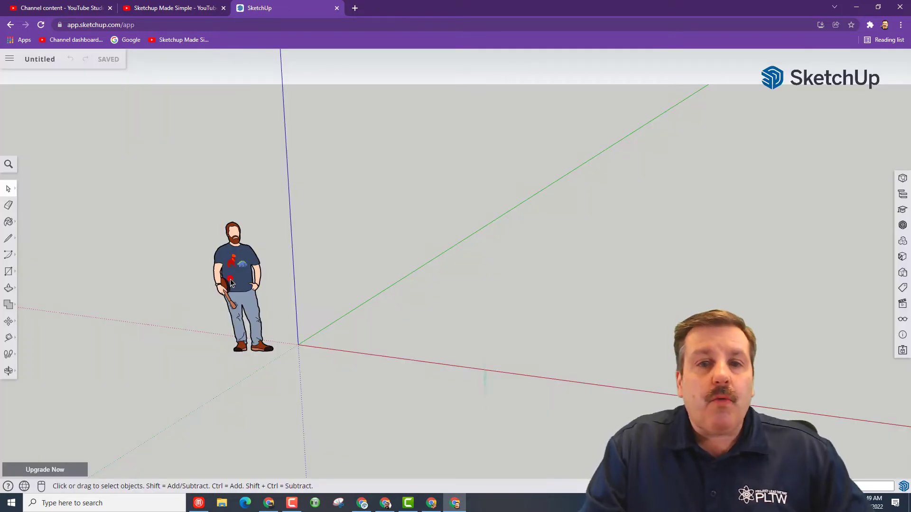
pyautogui.click(231, 282)
pyautogui.press('Delete')
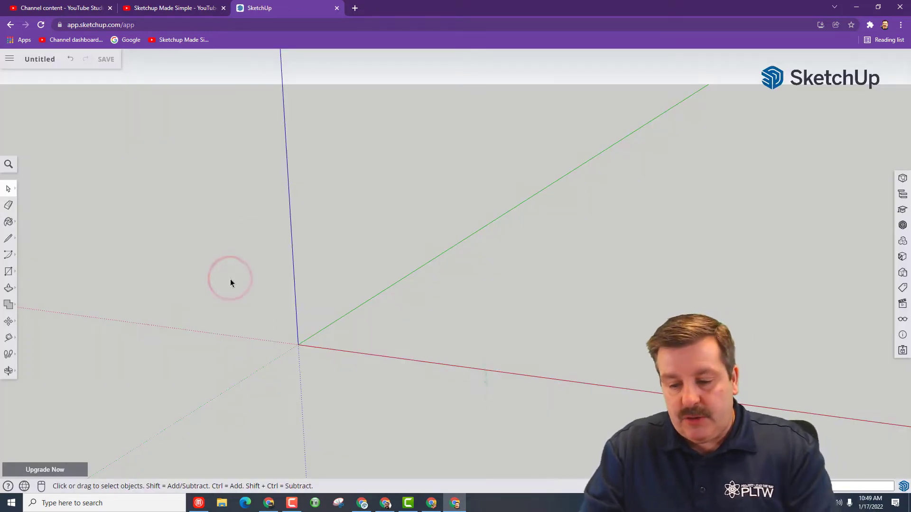
# Step: Save the model as 'chair mdh' in the SketchUp project folder
pyautogui.click(38, 59)
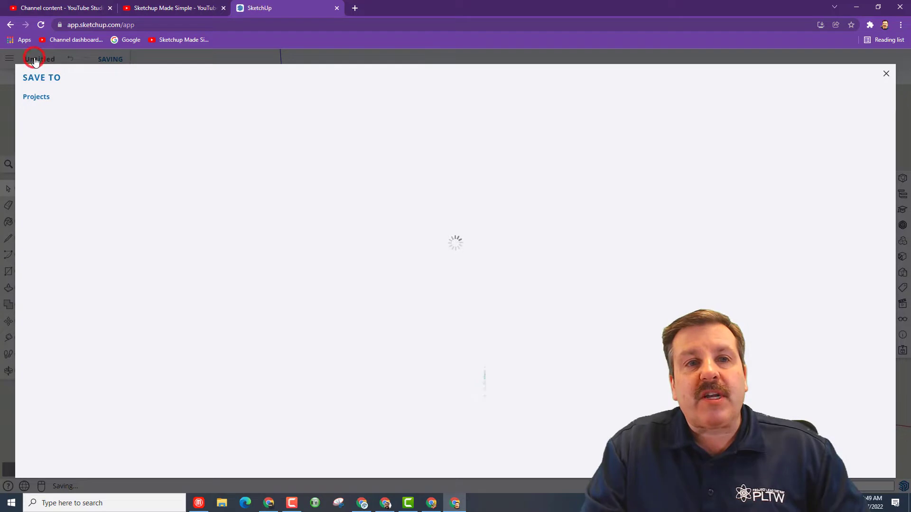
pyautogui.click(91, 192)
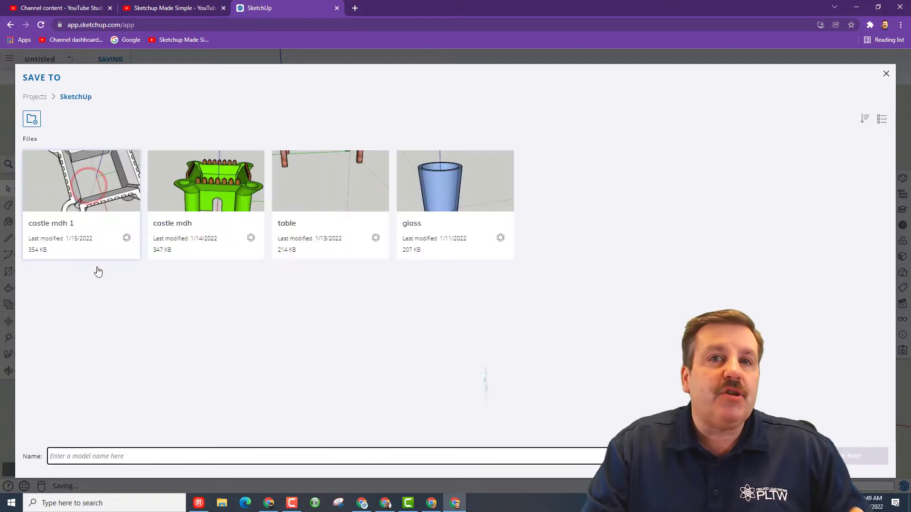
pyautogui.write('ch')
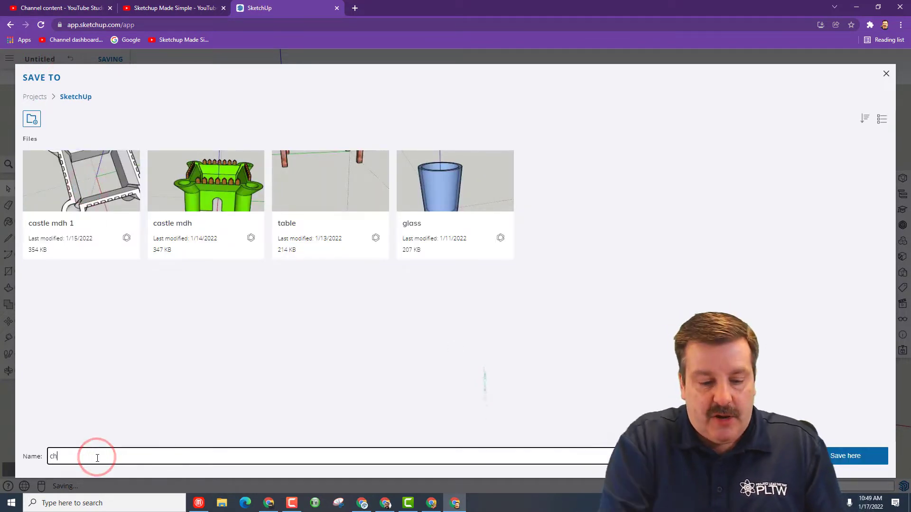
pyautogui.write('air mdh')
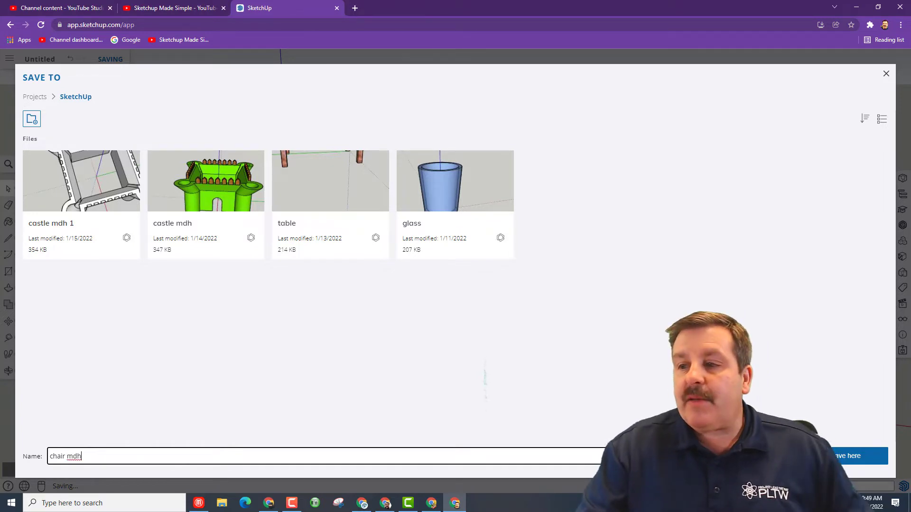
pyautogui.press('Return')
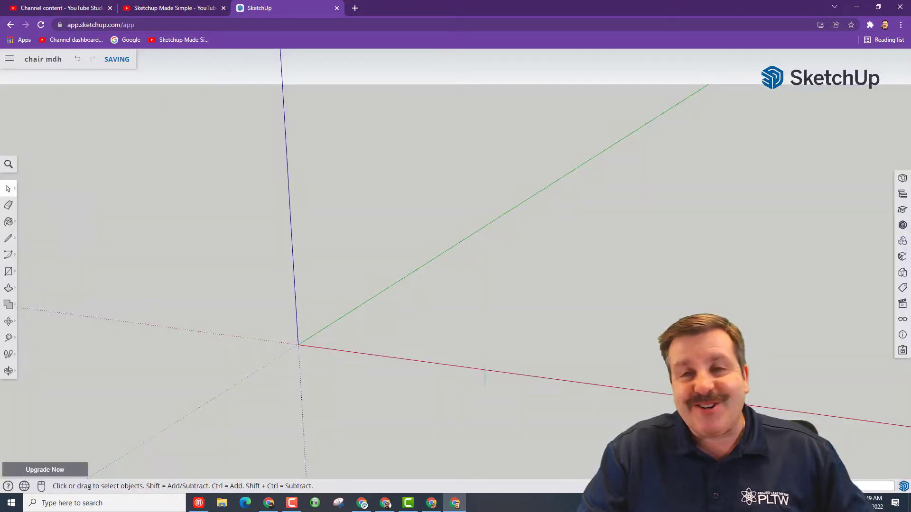
# Step: Draw a 6 by 6 cm rectangle at the origin and zoom to fit it
pyautogui.press('r')
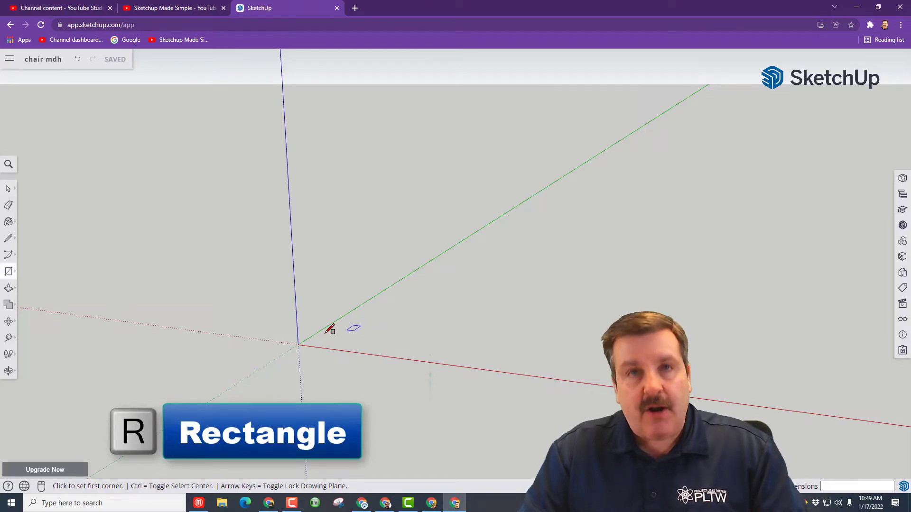
pyautogui.click(298, 344)
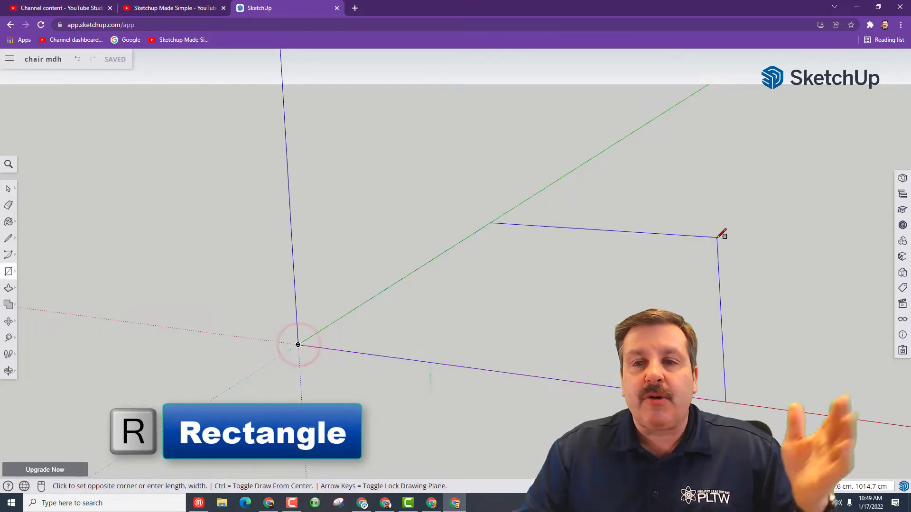
pyautogui.write('6,6')
pyautogui.press('Return')
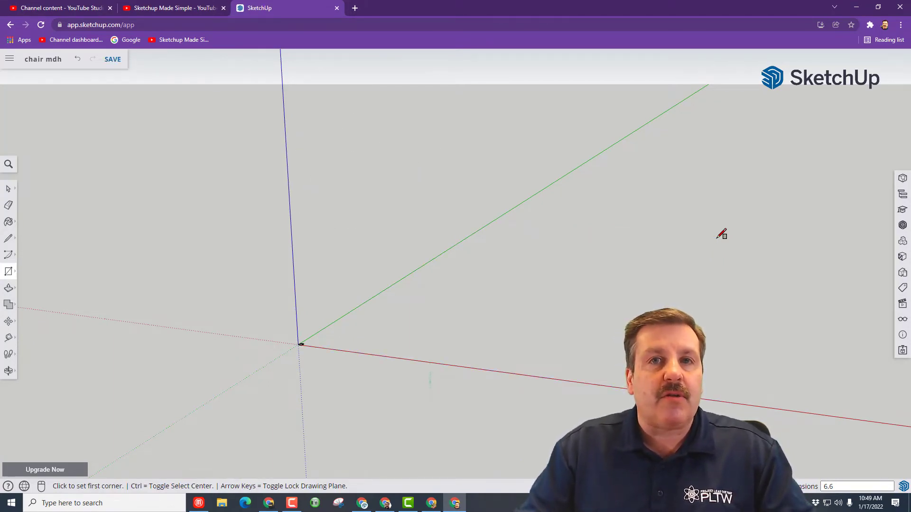
pyautogui.scroll(5, 251, 375)
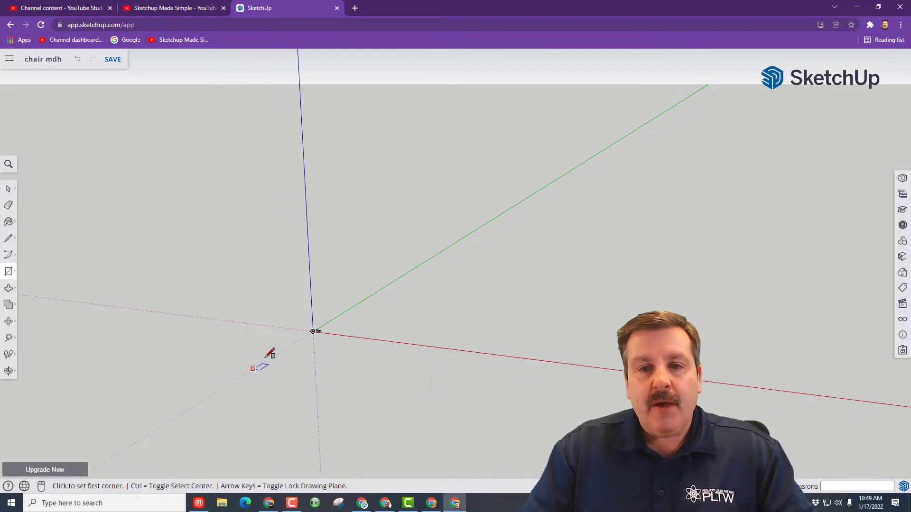
pyautogui.click(9, 373)
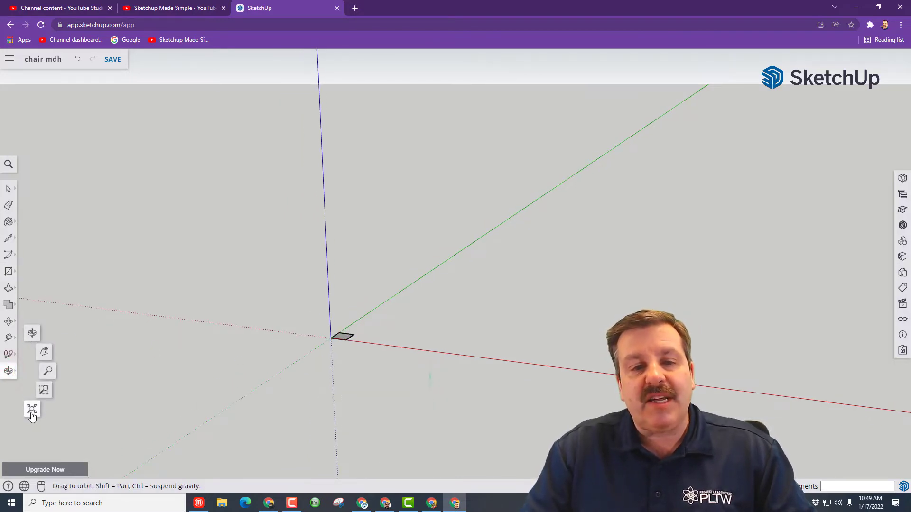
pyautogui.click(31, 413)
pyautogui.scroll(-3, 468, 258)
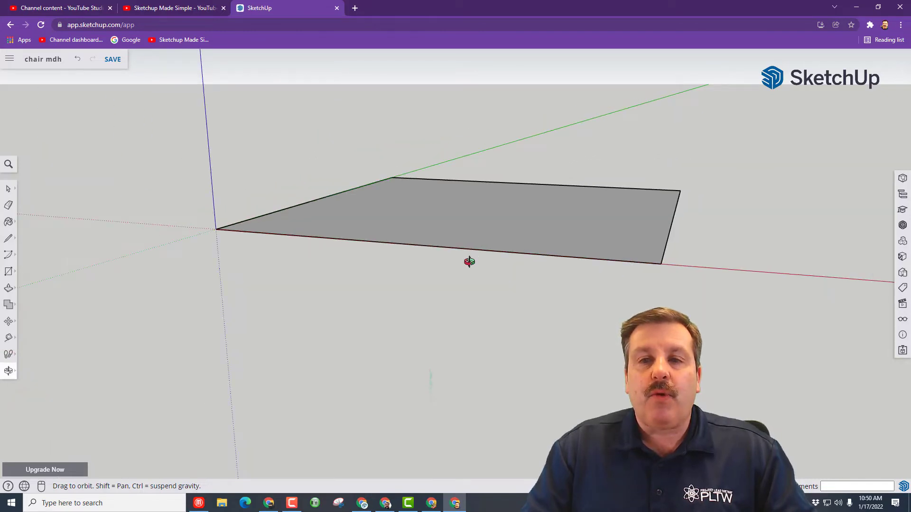
# Step: Push/pull the square 40 cm upward into a tall leg block
pyautogui.press('p')
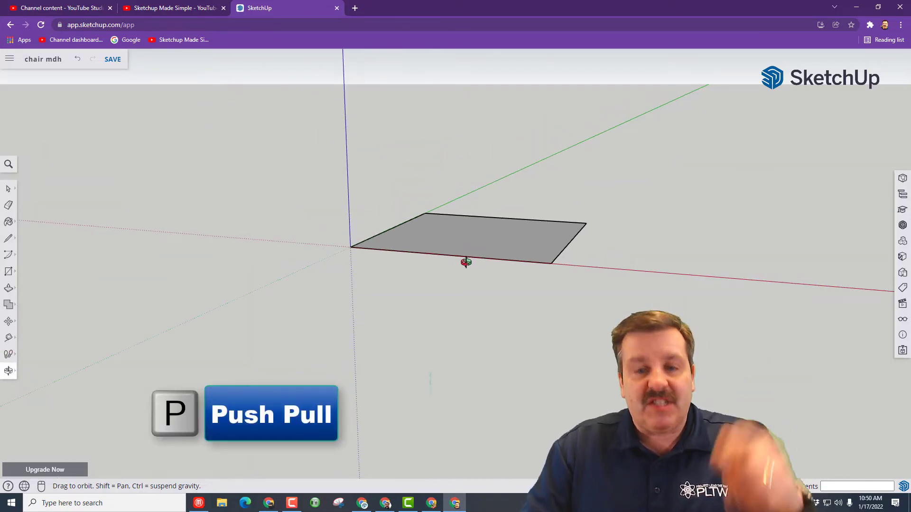
pyautogui.click(472, 241)
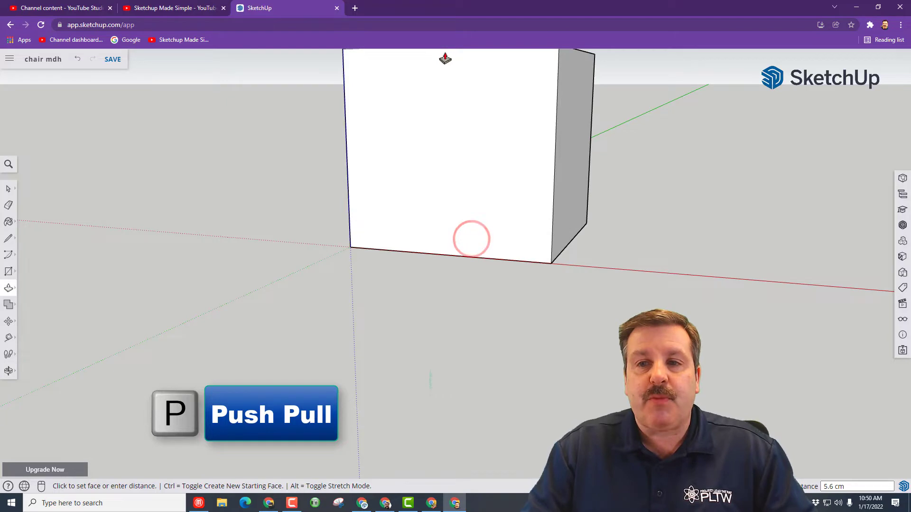
pyautogui.write('40')
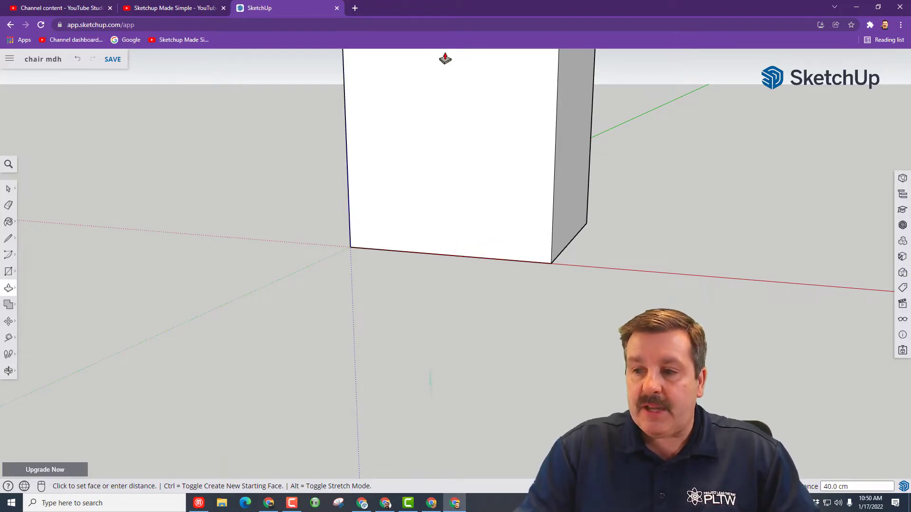
pyautogui.click(9, 372)
pyautogui.click(31, 407)
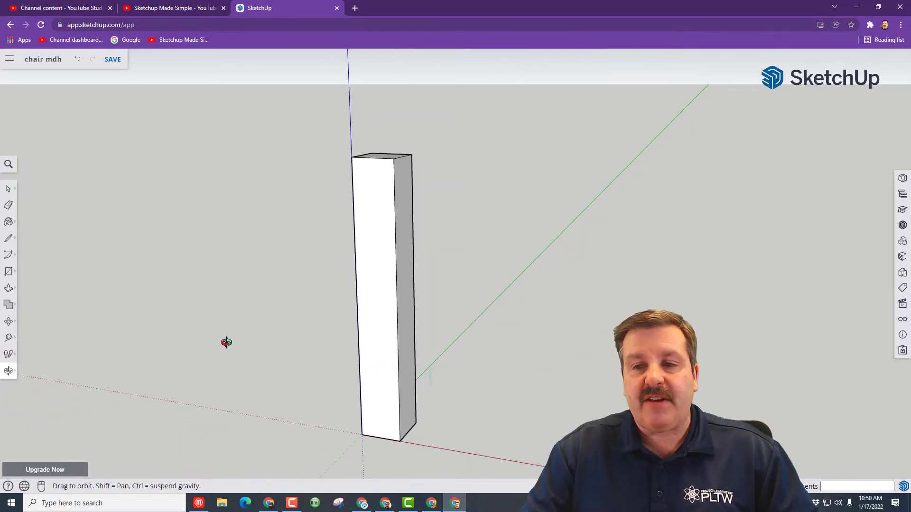
pyautogui.press('space')
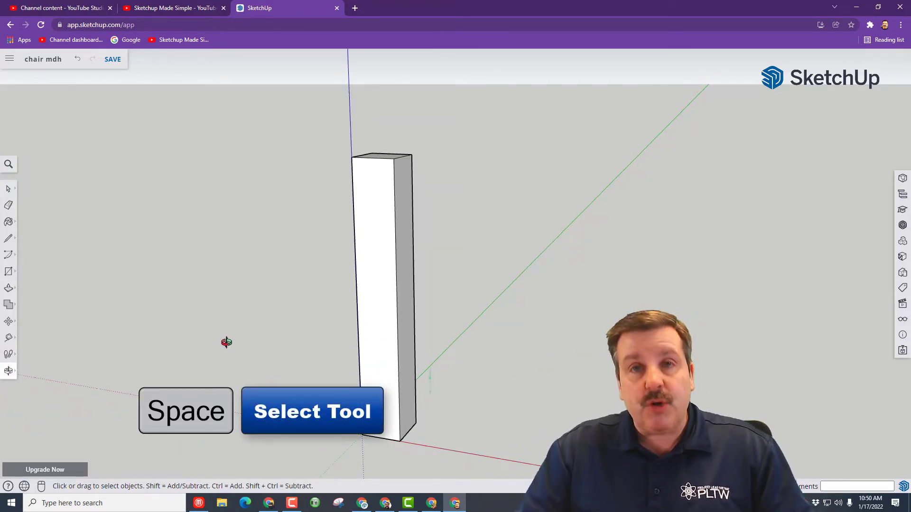
# Step: Select the whole 40 cm leg block and make it a component (Component#1)
pyautogui.click(297, 116)
pyautogui.moveTo(300, 122); pyautogui.dragTo(462, 458)
pyautogui.rightClick(377, 391)
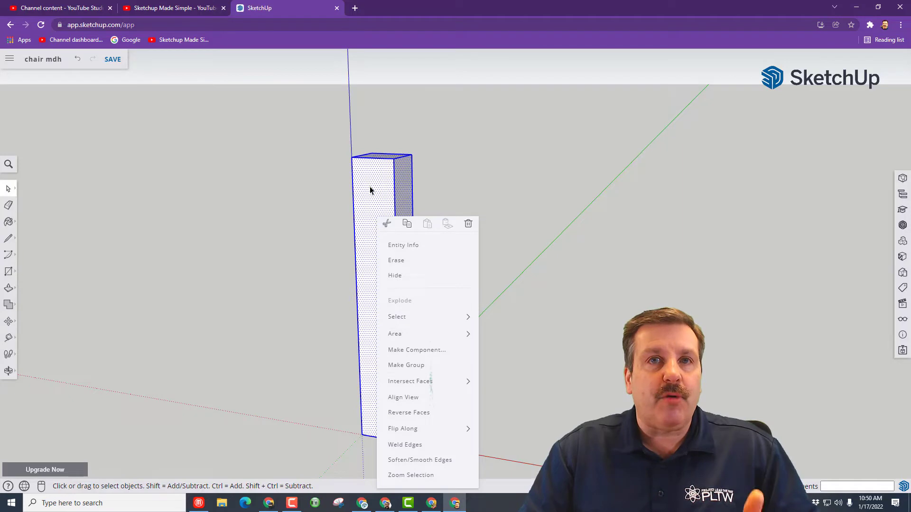
pyautogui.rightClick(496, 150)
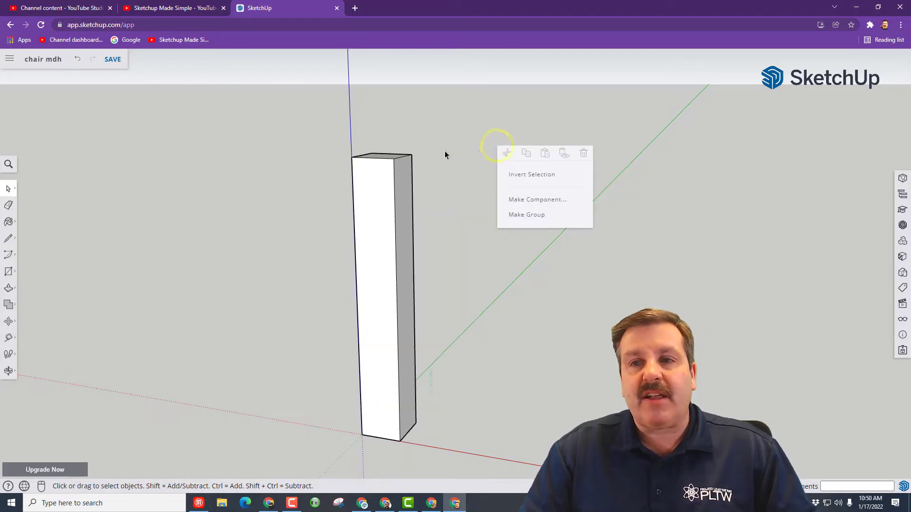
pyautogui.moveTo(260, 106); pyautogui.dragTo(429, 451)
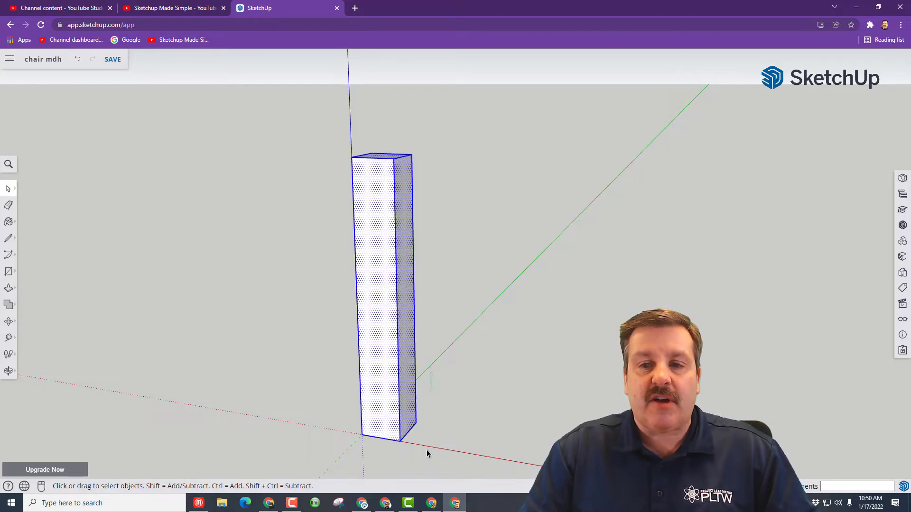
pyautogui.rightClick(378, 248)
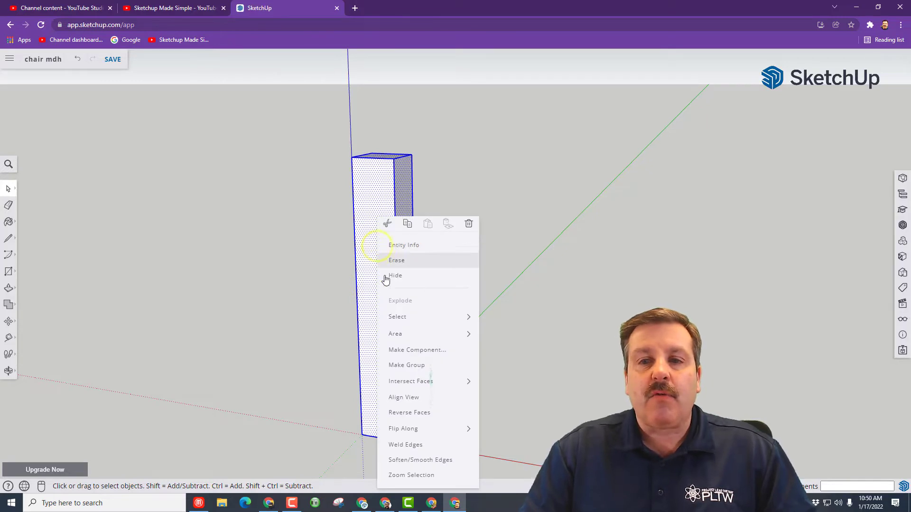
pyautogui.click(404, 353)
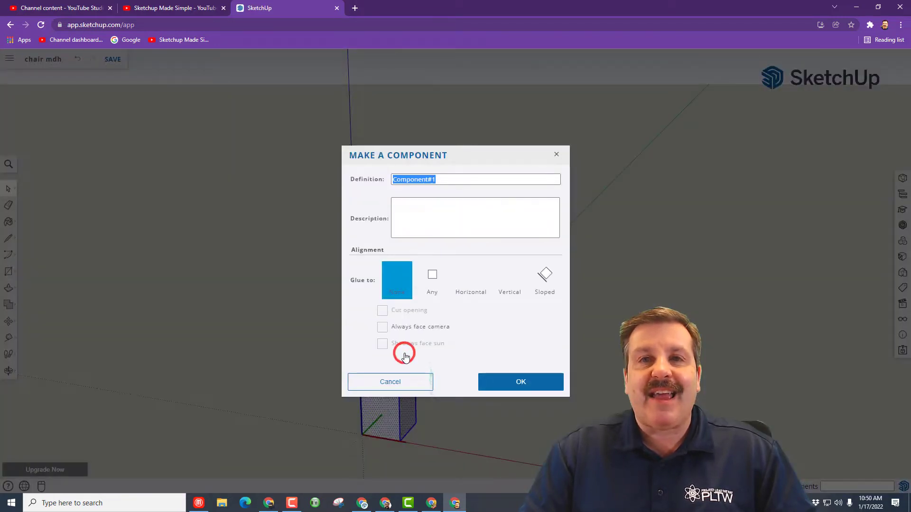
pyautogui.click(500, 385)
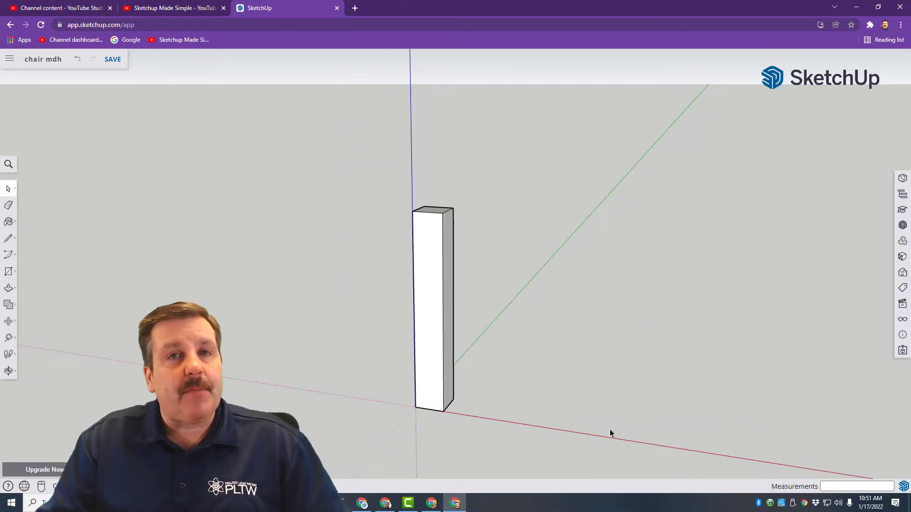
# Step: Draw a 30 by 30 cm rectangle on the ground beside the leg
pyautogui.press('r')
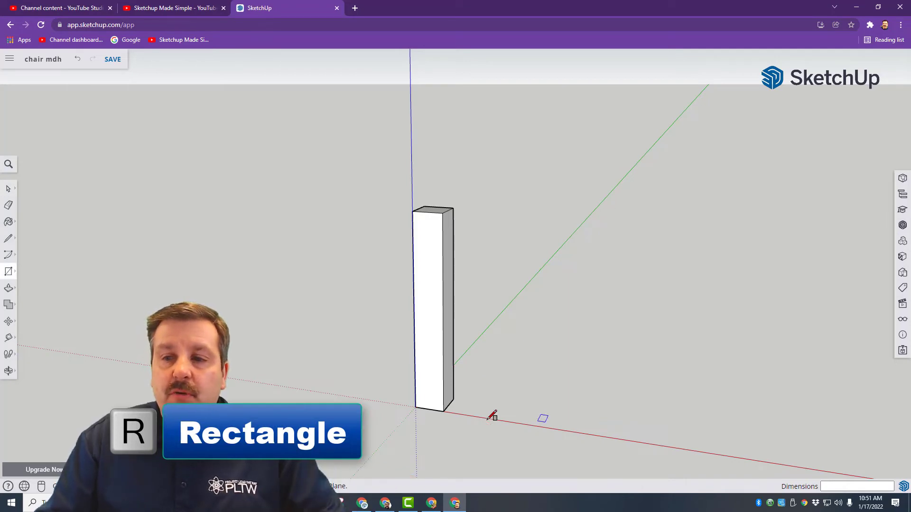
pyautogui.click(504, 422)
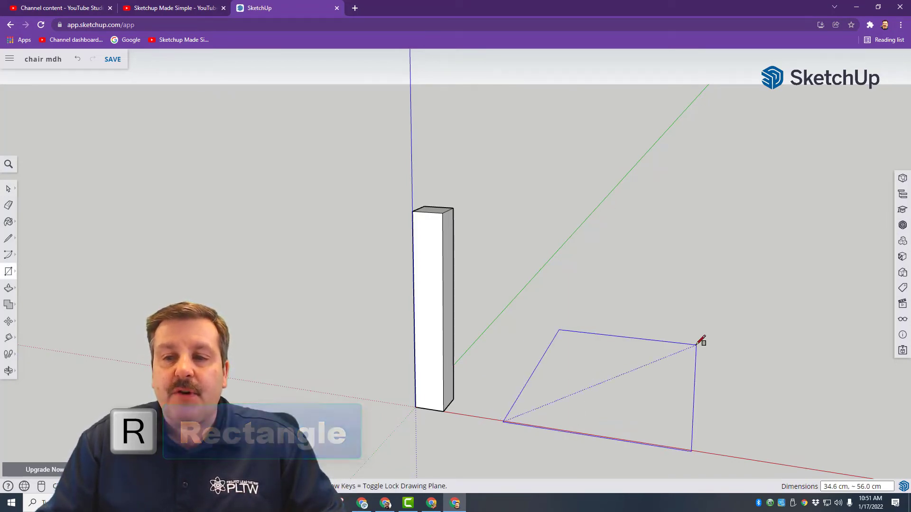
pyautogui.write('30,30')
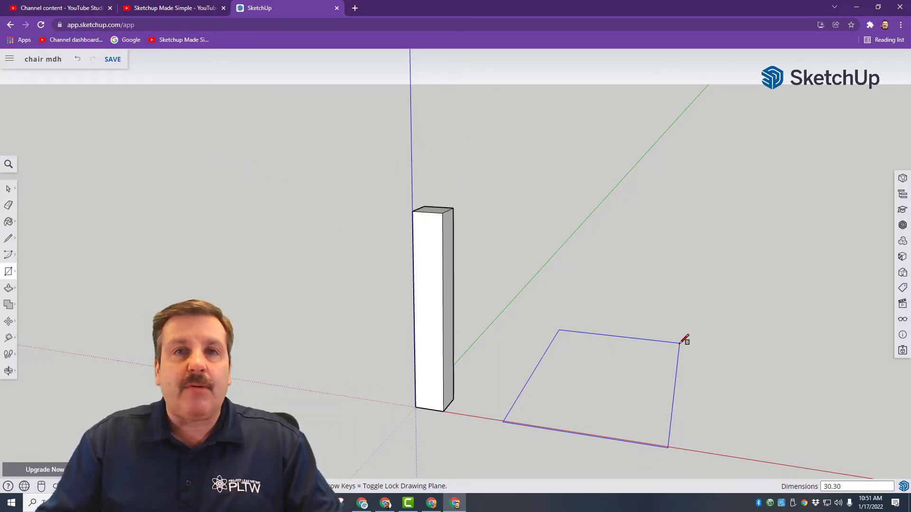
pyautogui.press('Return')
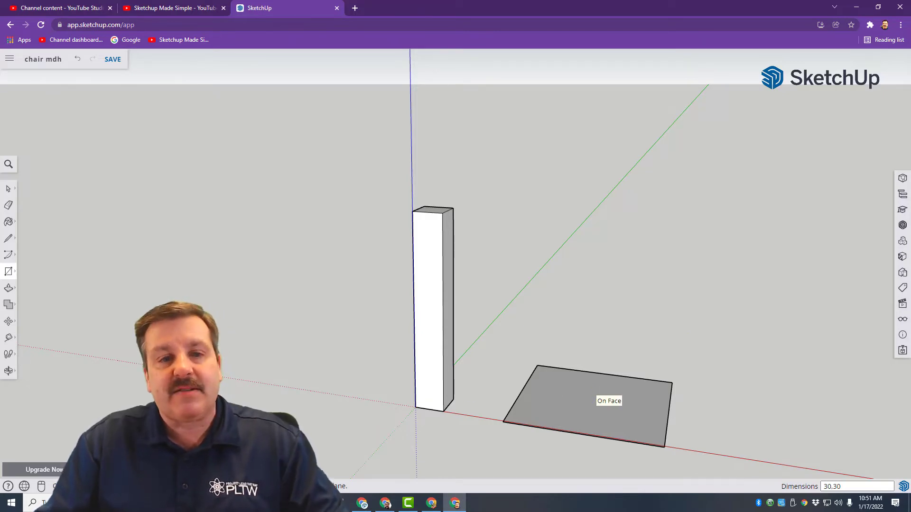
pyautogui.click(9, 339)
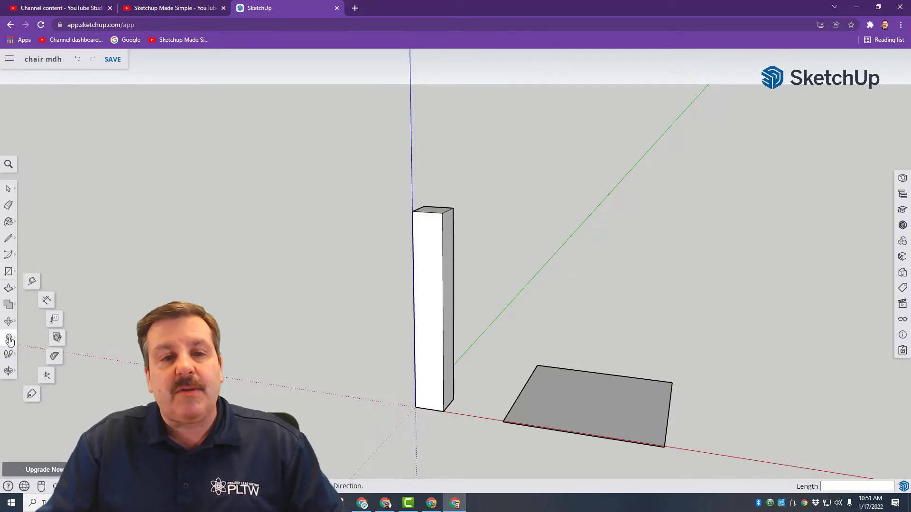
pyautogui.click(46, 300)
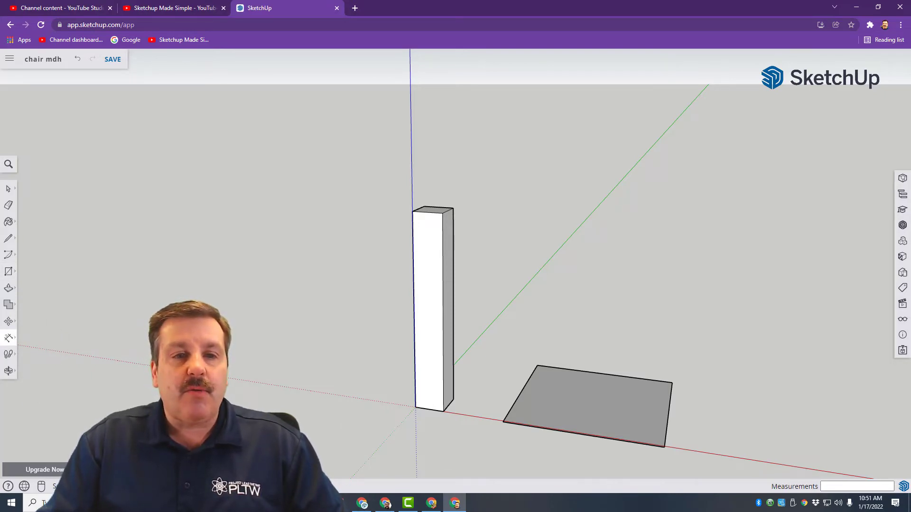
pyautogui.click(503, 421)
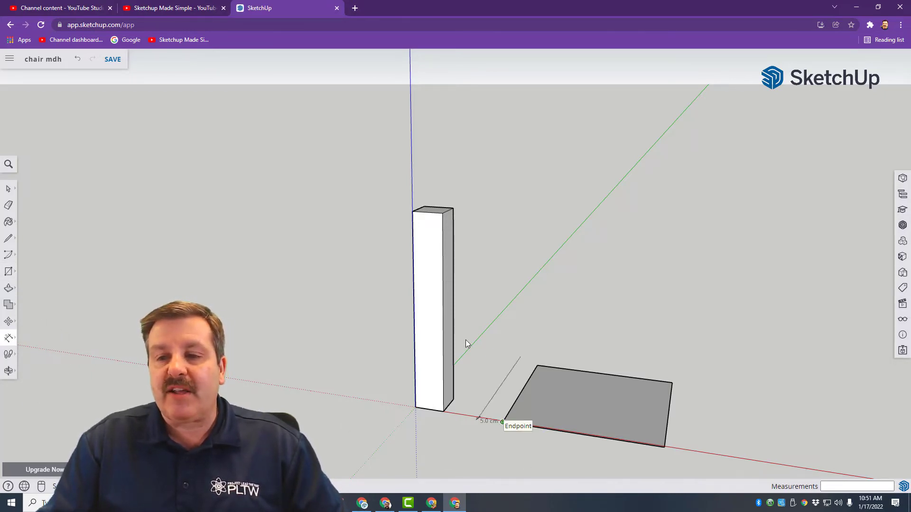
pyautogui.click(535, 365)
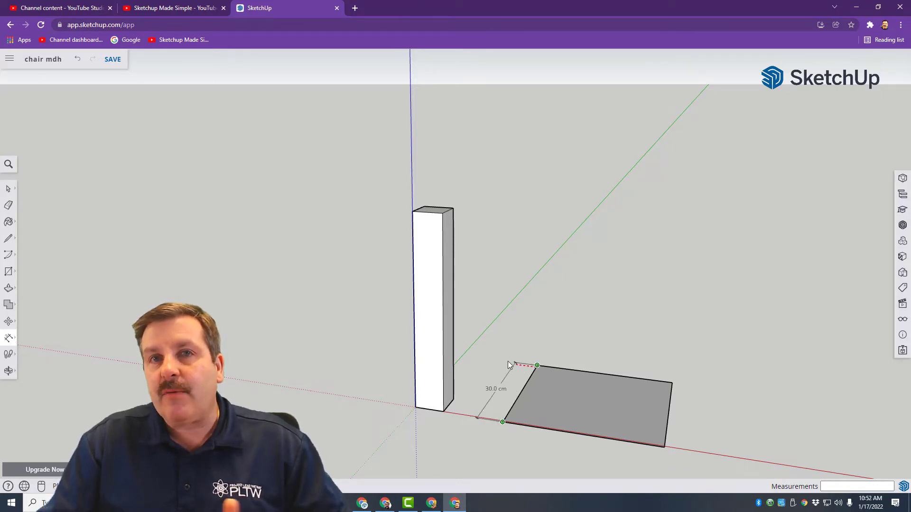
pyautogui.click(514, 378)
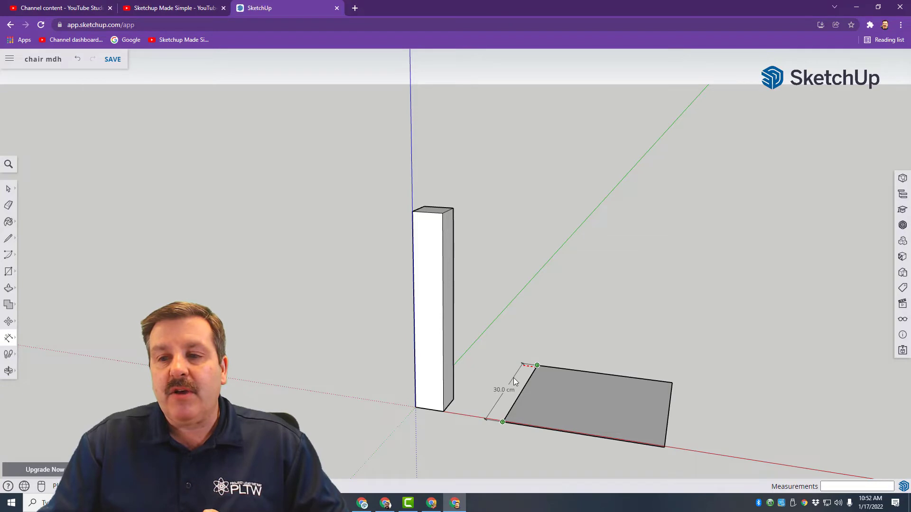
pyautogui.click(672, 382)
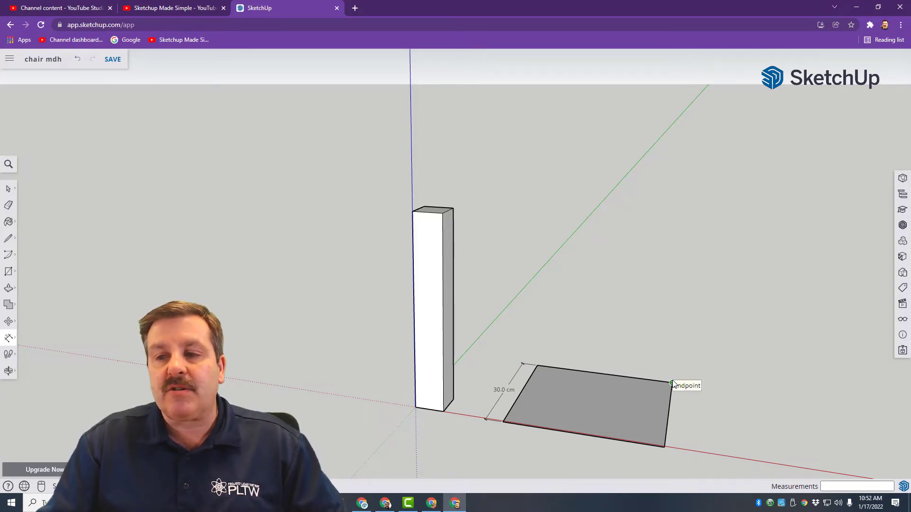
pyautogui.click(536, 365)
pyautogui.click(544, 358)
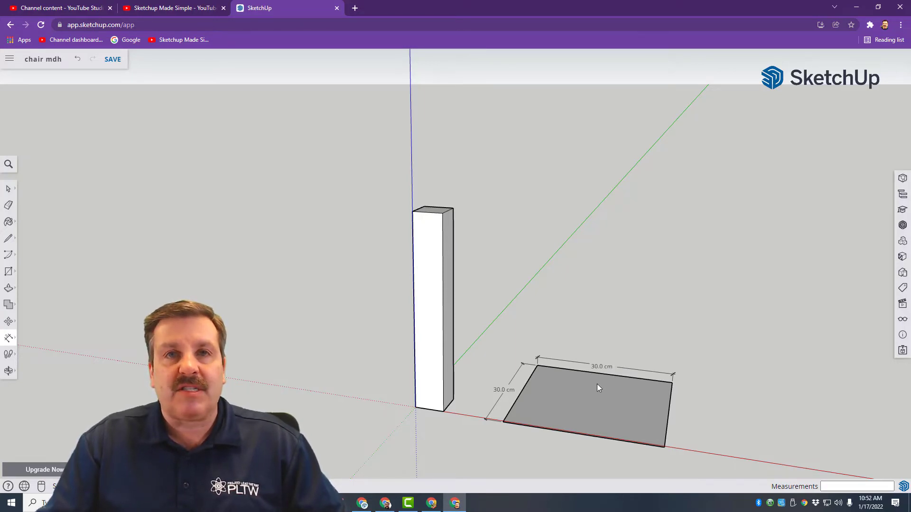
pyautogui.press('e')
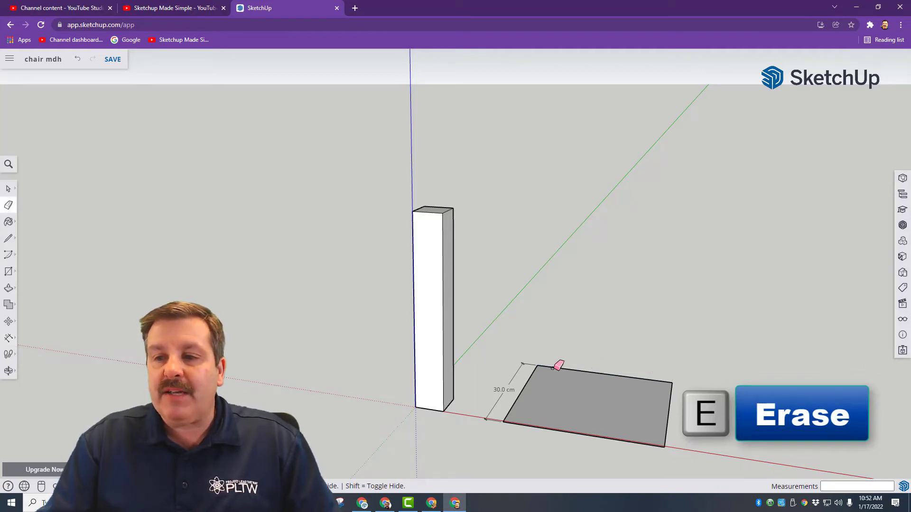
pyautogui.click(506, 390)
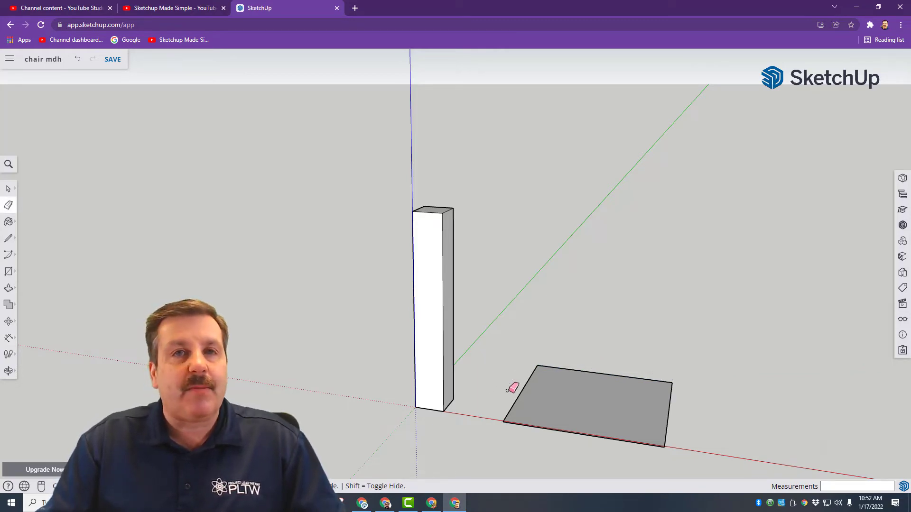
# Step: Push/pull the 30 by 30 cm square up 4 cm into a slab
pyautogui.press('p')
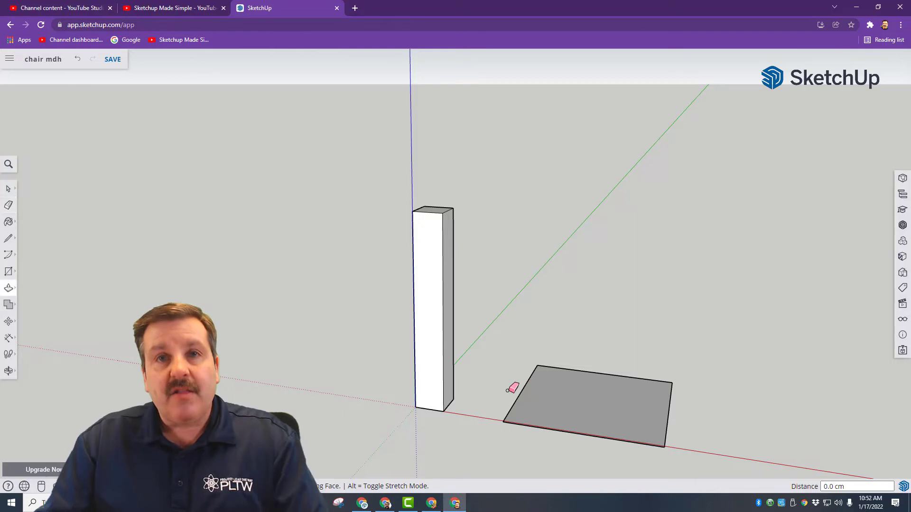
pyautogui.moveTo(568, 400); pyautogui.dragTo(558, 370)
pyautogui.press('Return')
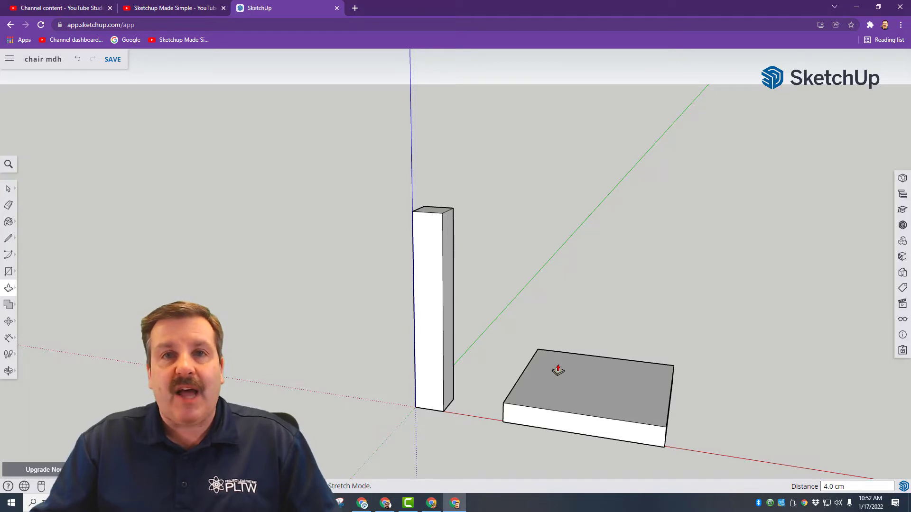
pyautogui.press('space')
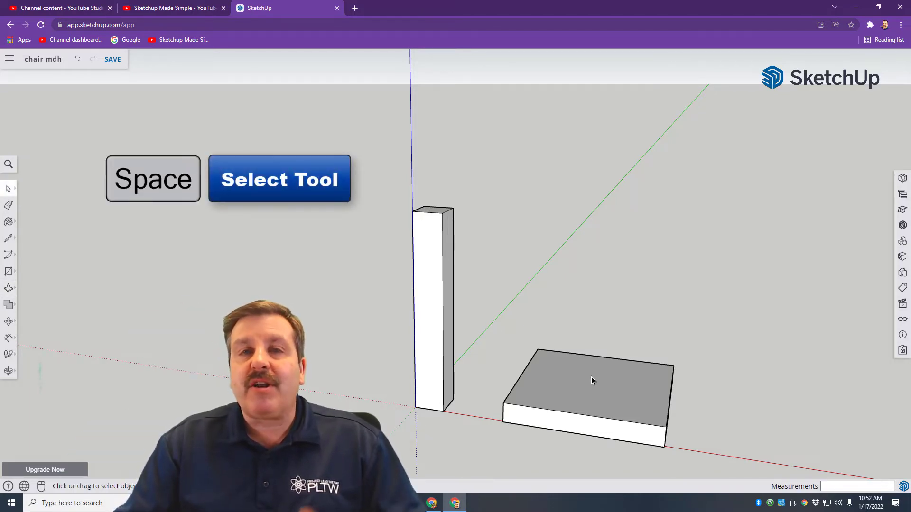
# Step: Select the entire 4 cm slab and make it a group
pyautogui.click(591, 377)
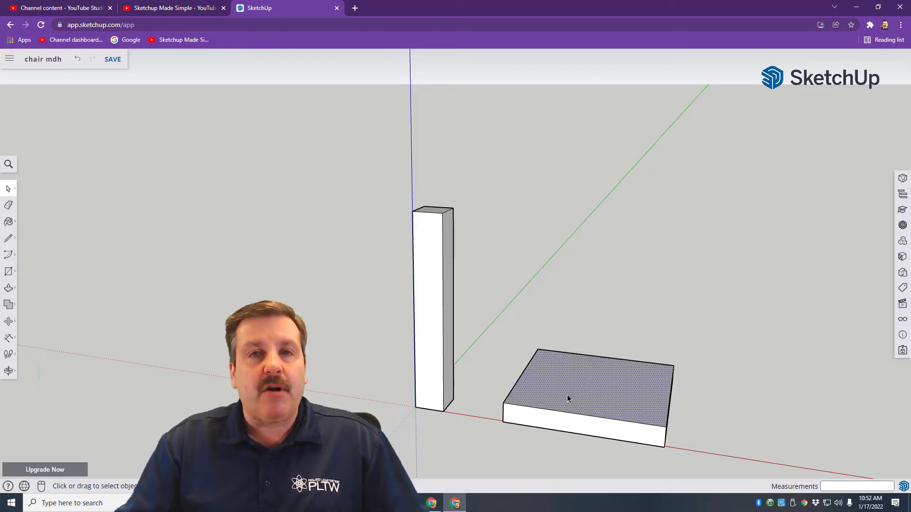
pyautogui.tripleClick(579, 388)
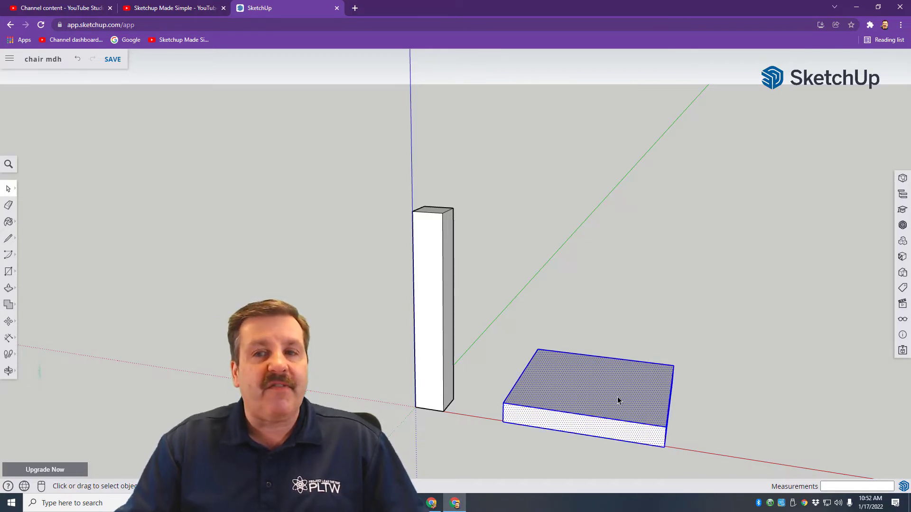
pyautogui.rightClick(588, 385)
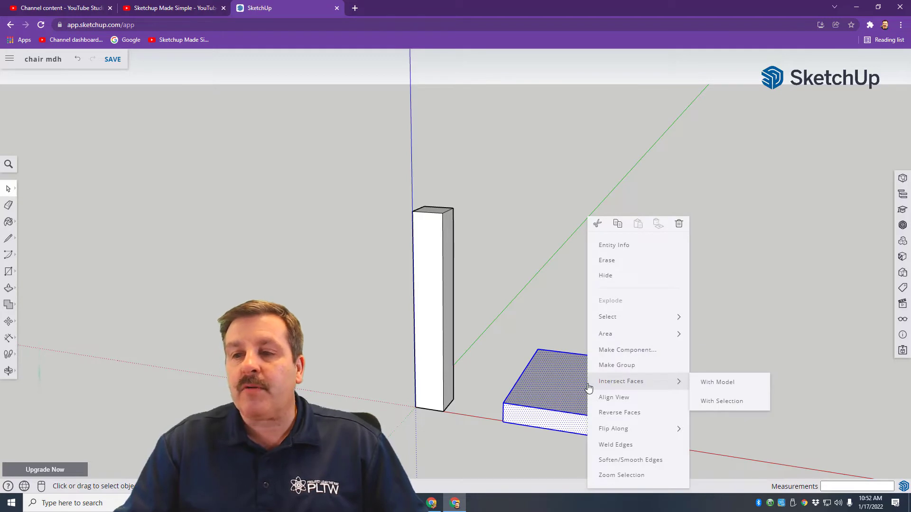
pyautogui.click(605, 365)
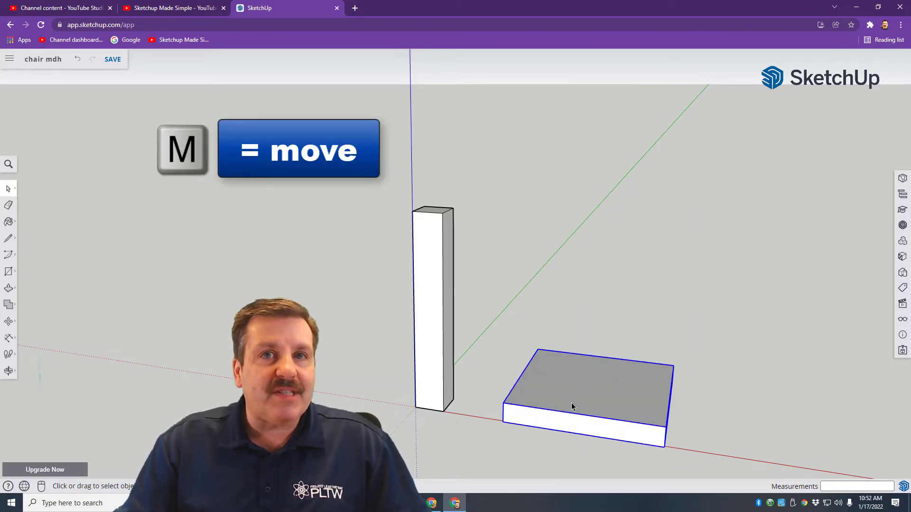
# Step: Move the slab by its corner onto the leg's top corner as the seat
pyautogui.press('m')
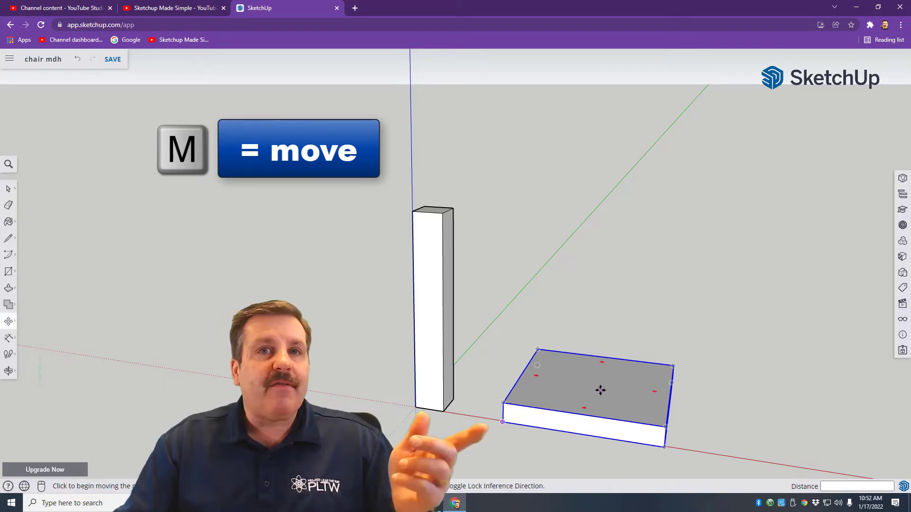
pyautogui.click(661, 448)
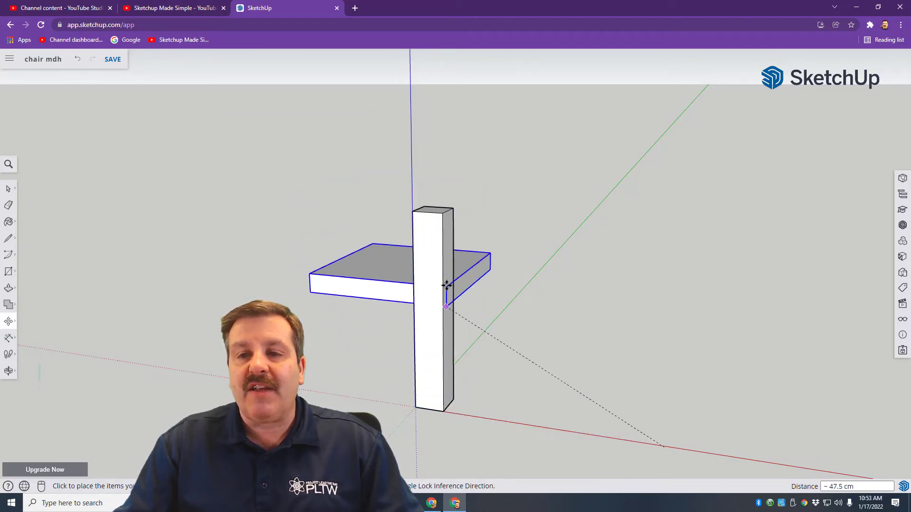
pyautogui.click(441, 215)
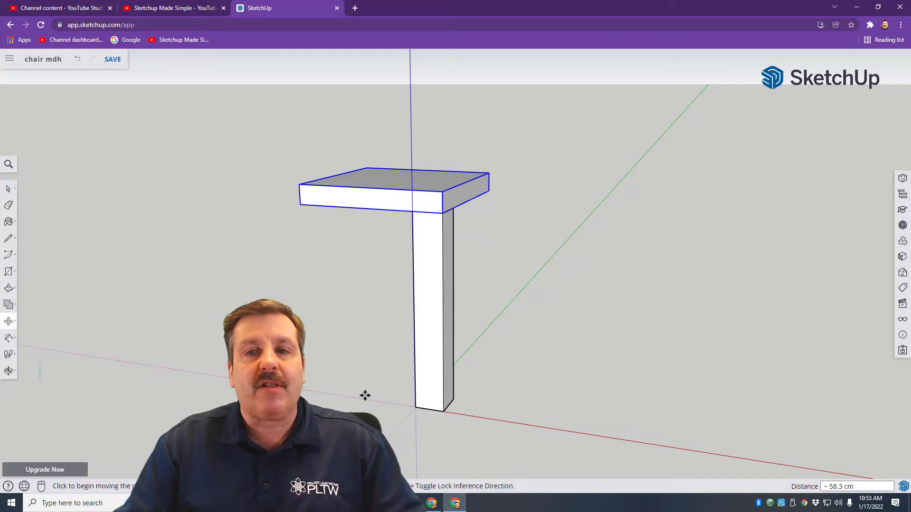
pyautogui.moveTo(367, 395); pyautogui.dragTo(502, 294, button='middle')
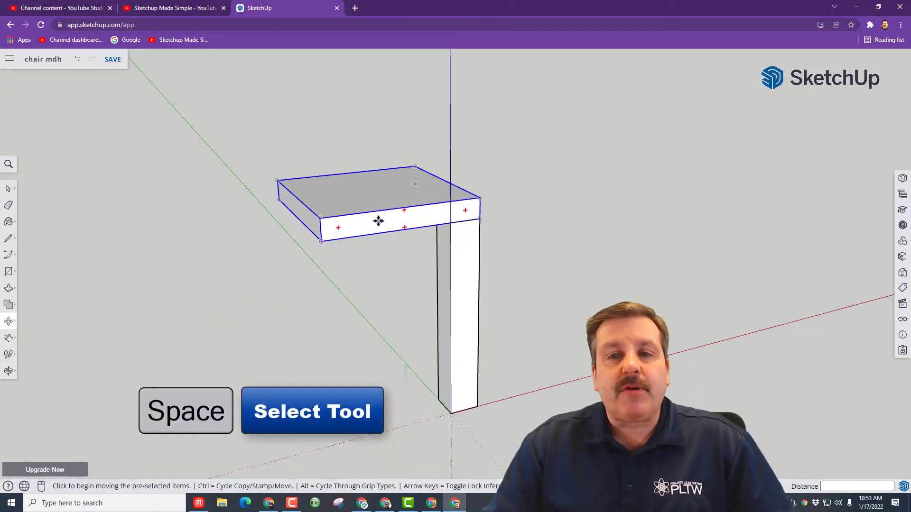
pyautogui.press('space')
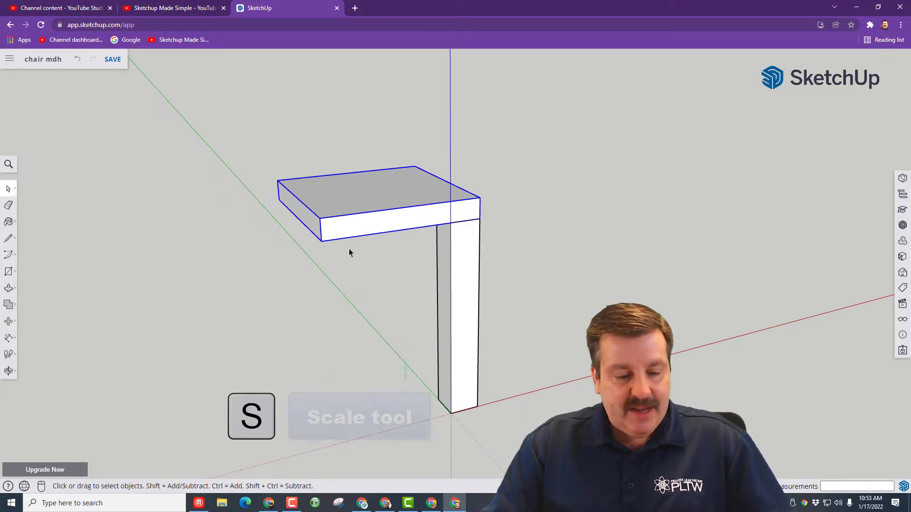
# Step: Scale the seat slab to 1.27 along the red axis
pyautogui.press('s')
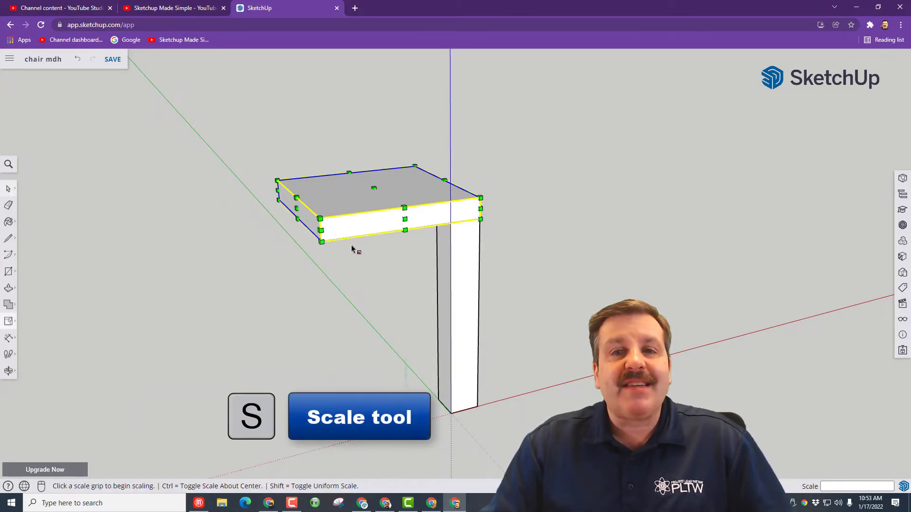
pyautogui.click(297, 200)
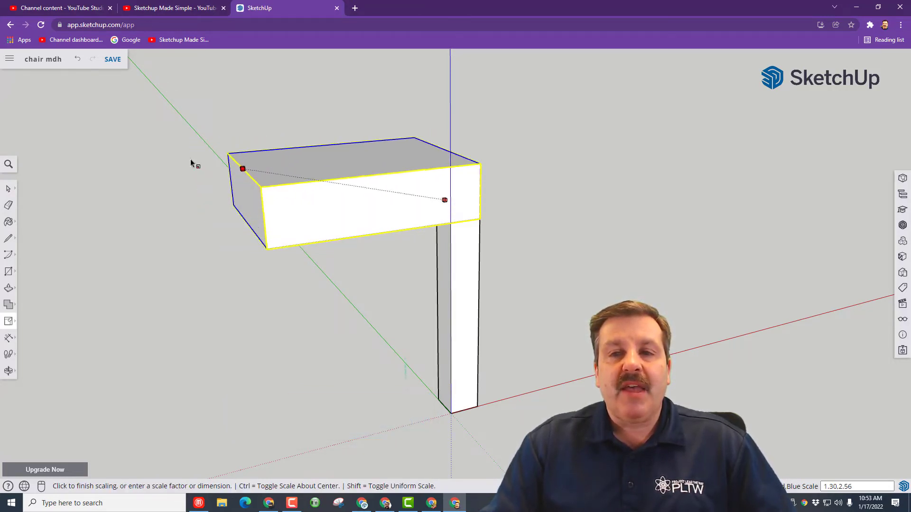
pyautogui.click(260, 187)
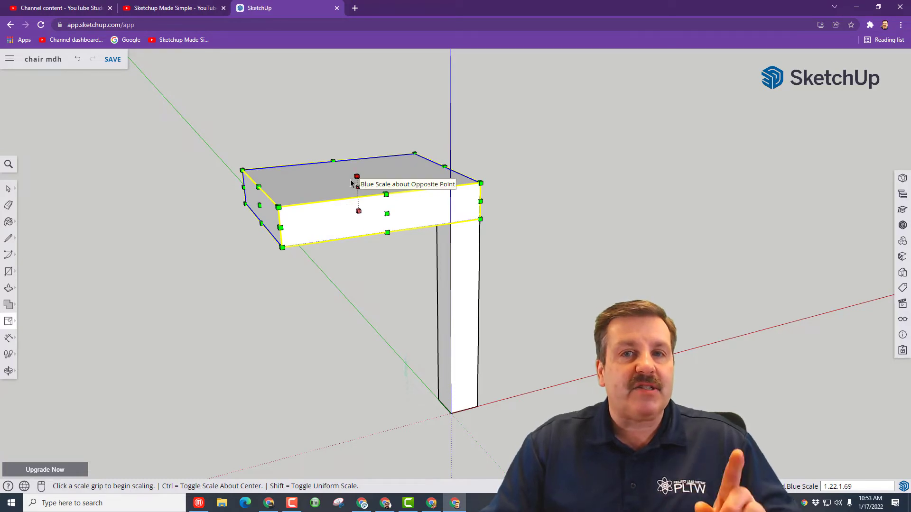
pyautogui.click(77, 60)
pyautogui.click(299, 207)
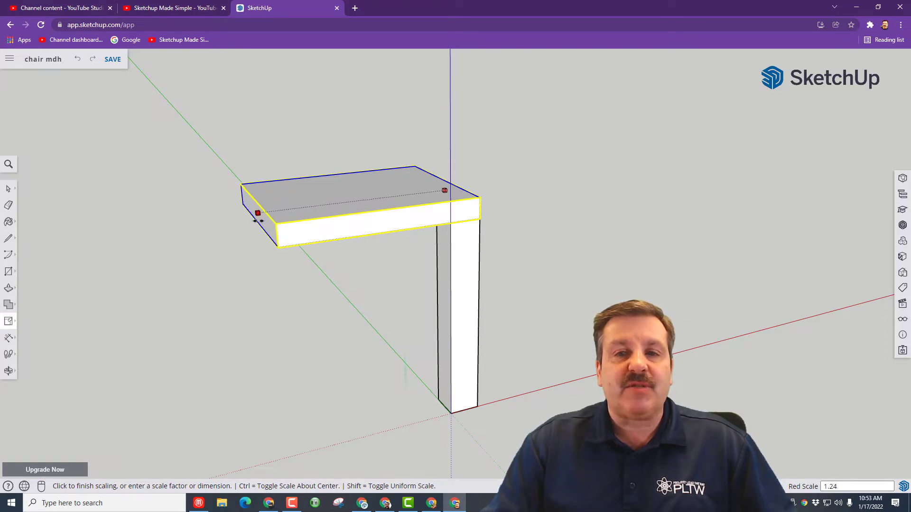
pyautogui.click(251, 213)
pyautogui.press('o')
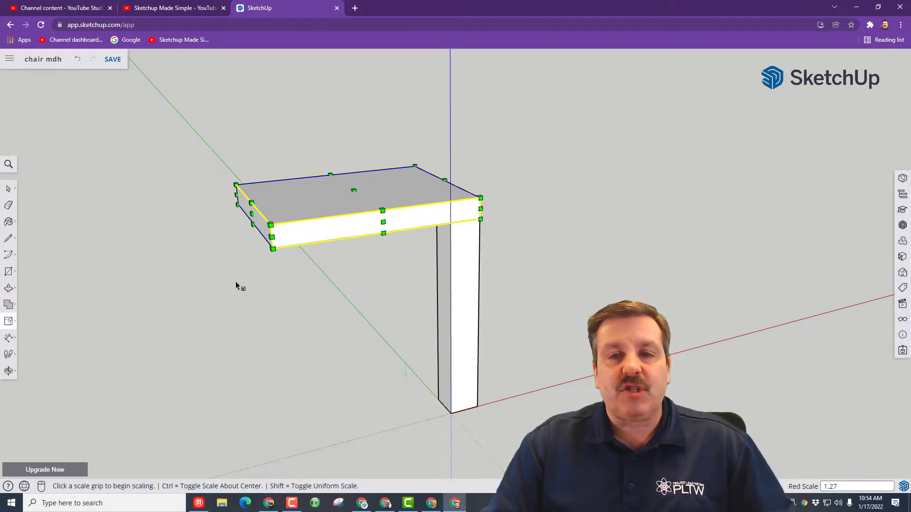
pyautogui.moveTo(214, 300); pyautogui.dragTo(373, 234)
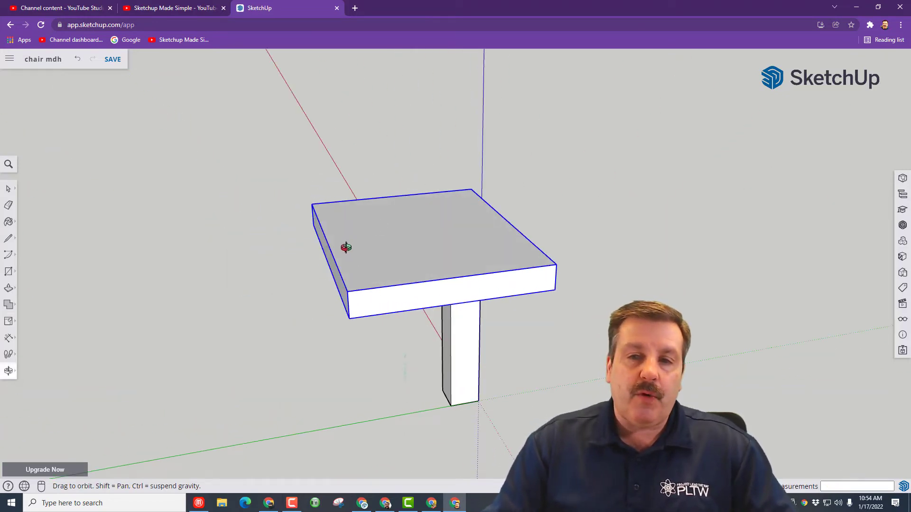
# Step: Scale the seat 1.19 along the green axis so the leg sits under a corner
pyautogui.press('s')
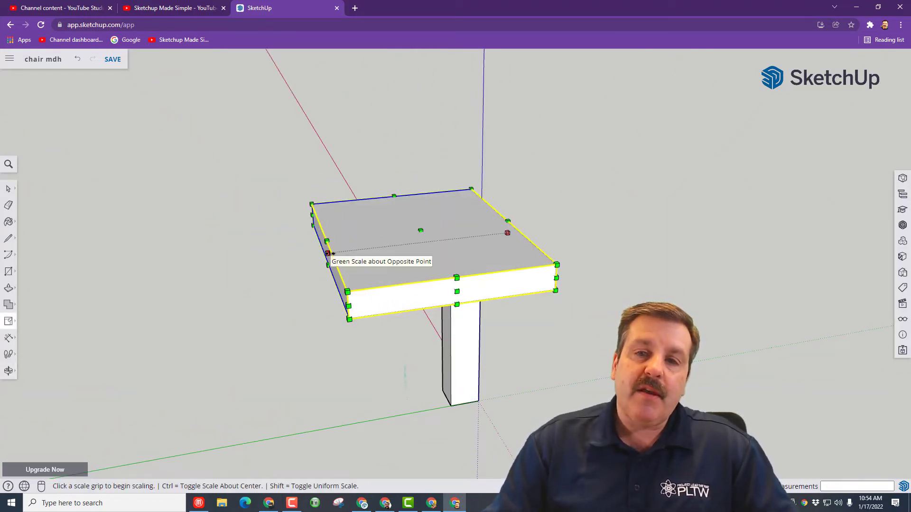
pyautogui.click(327, 253)
pyautogui.click(290, 252)
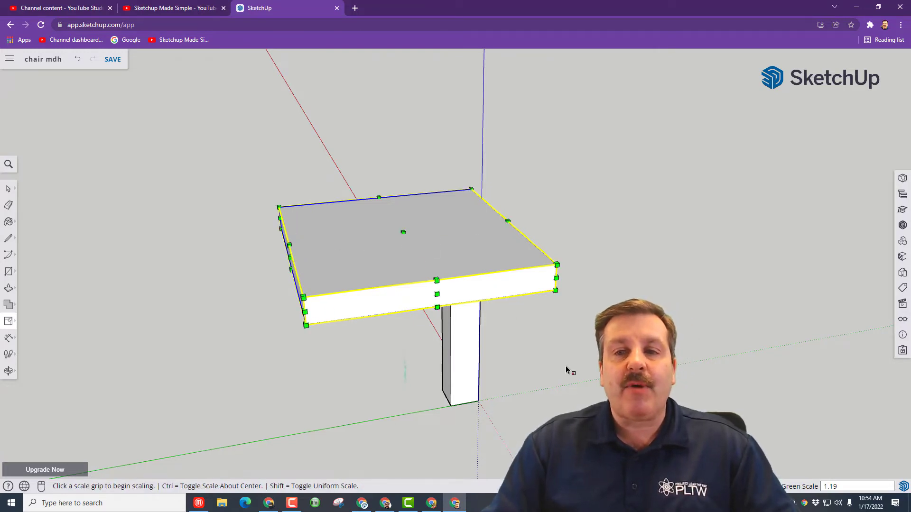
pyautogui.press('o')
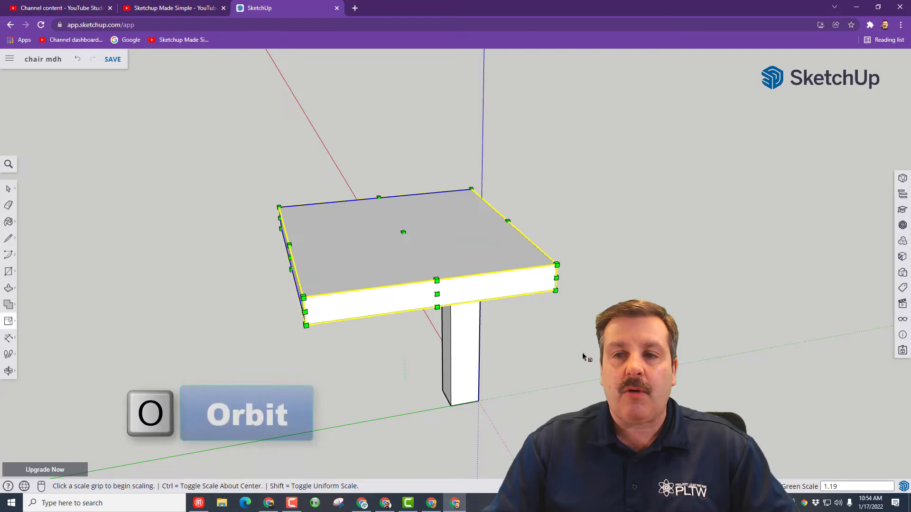
pyautogui.moveTo(579, 355); pyautogui.dragTo(415, 325)
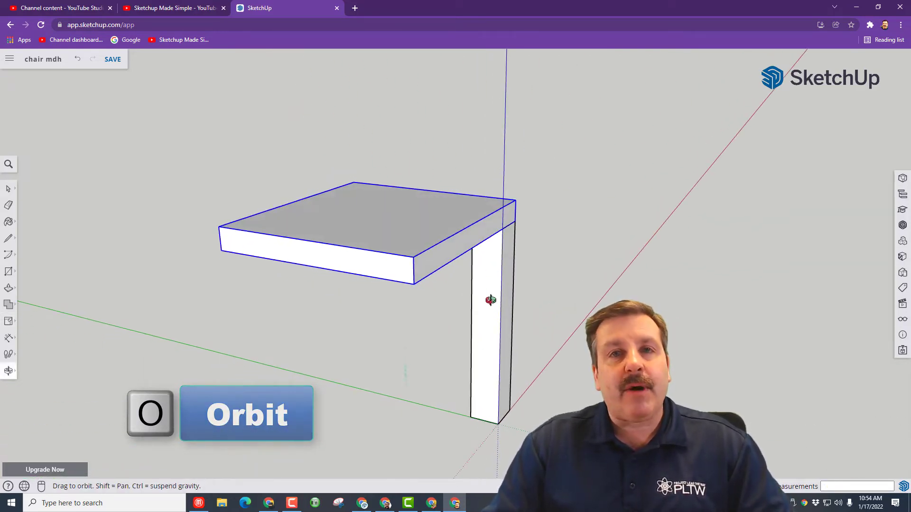
pyautogui.press('space')
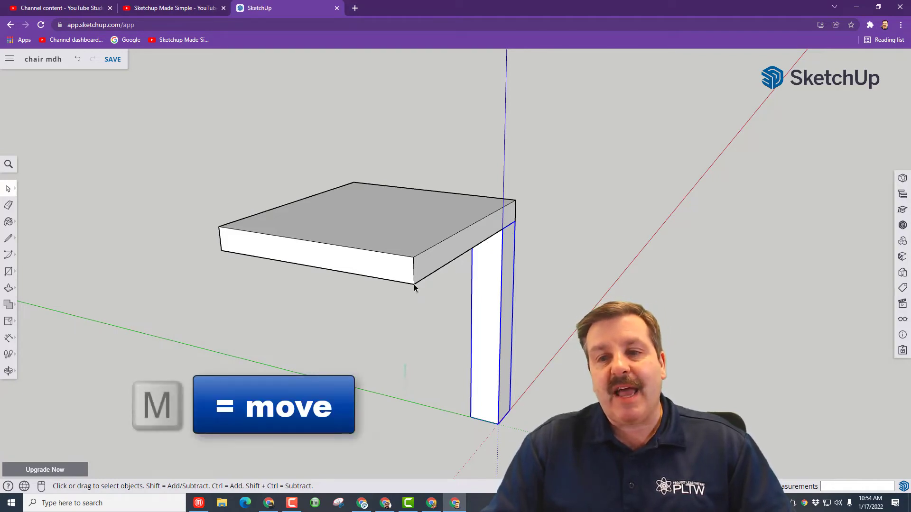
# Step: Copy the leg from its top corner to the front seat corner, leaving two legs
pyautogui.press('m')
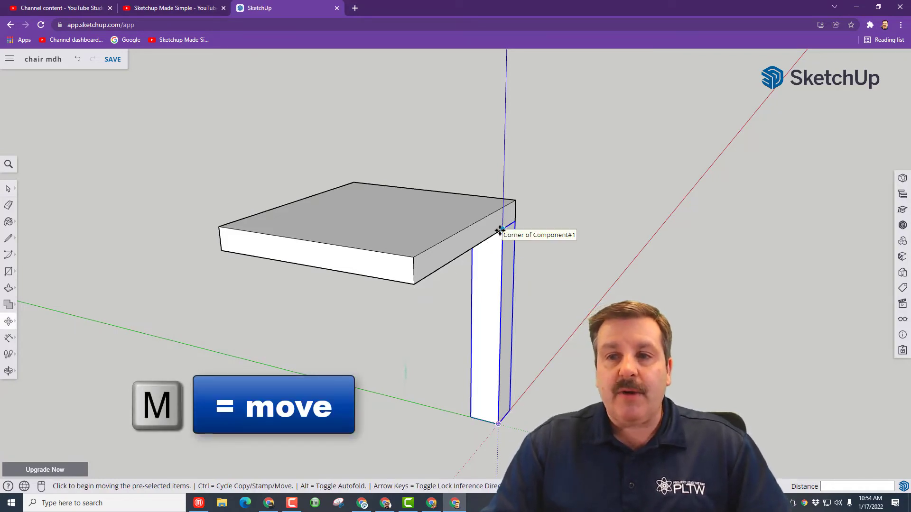
pyautogui.click(505, 229)
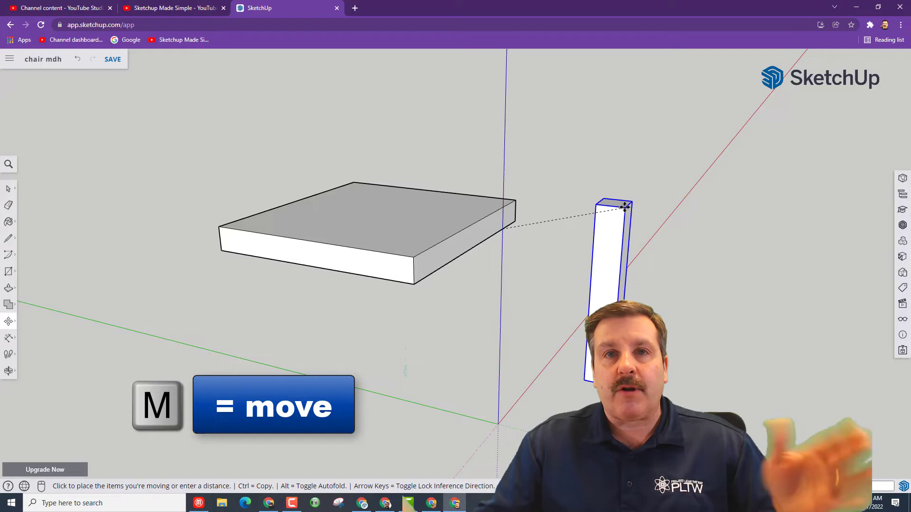
pyautogui.press('ctrl')
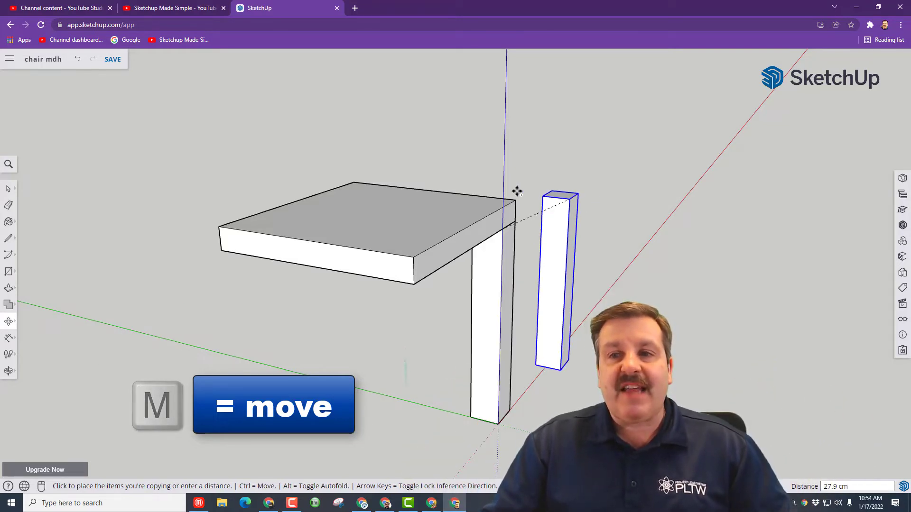
pyautogui.click(411, 284)
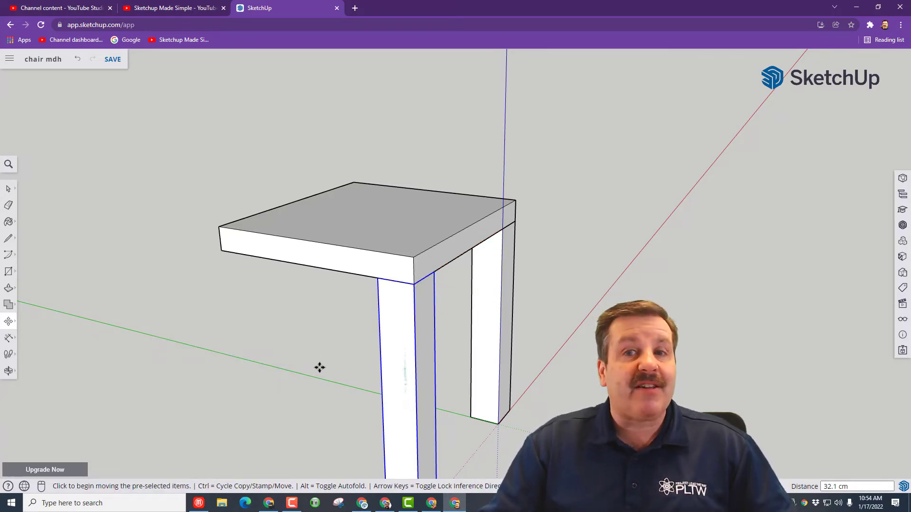
pyautogui.press('space')
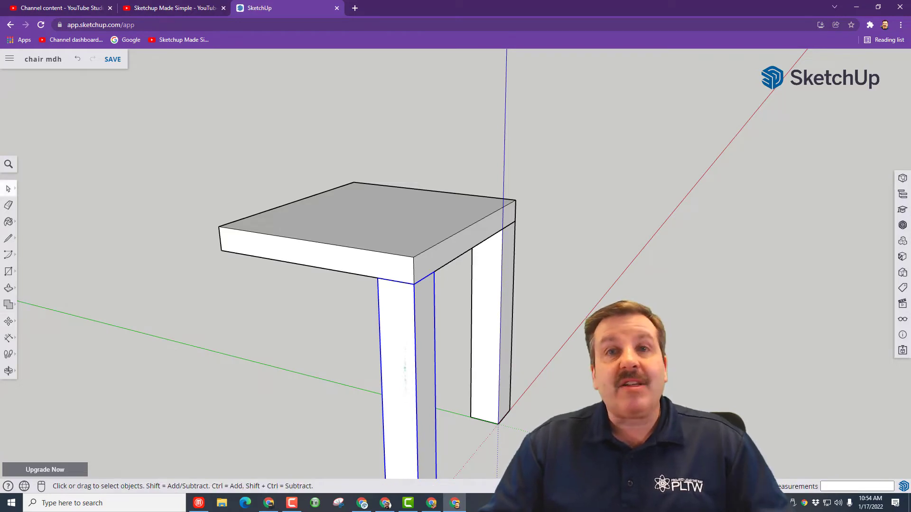
pyautogui.moveTo(613, 348); pyautogui.dragTo(425, 413)
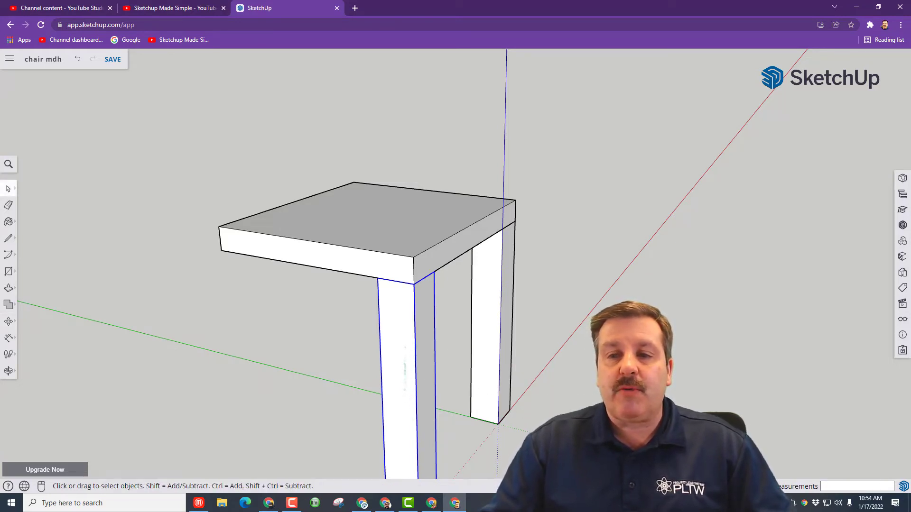
pyautogui.press('space')
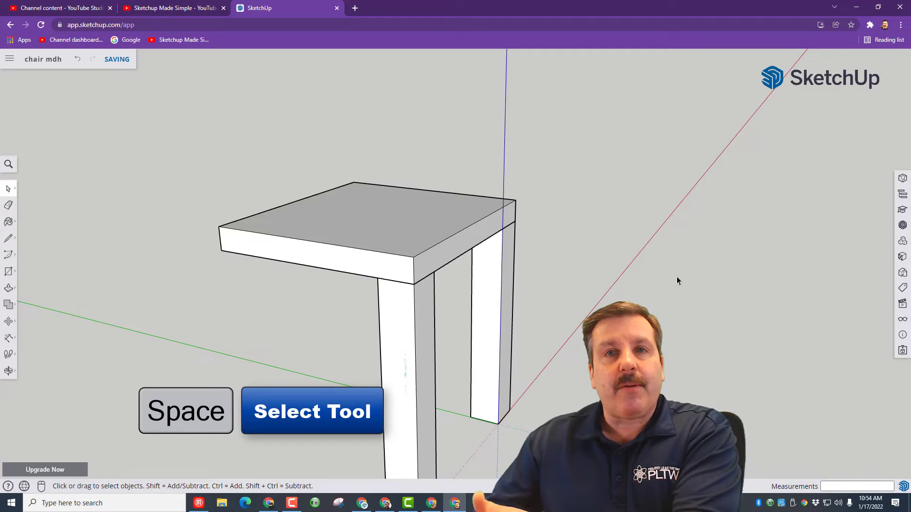
# Step: Select both legs and copy them together to the seat's far corner for four legs
pyautogui.moveTo(634, 282); pyautogui.dragTo(568, 356)
pyautogui.moveTo(510, 338); pyautogui.dragTo(349, 413)
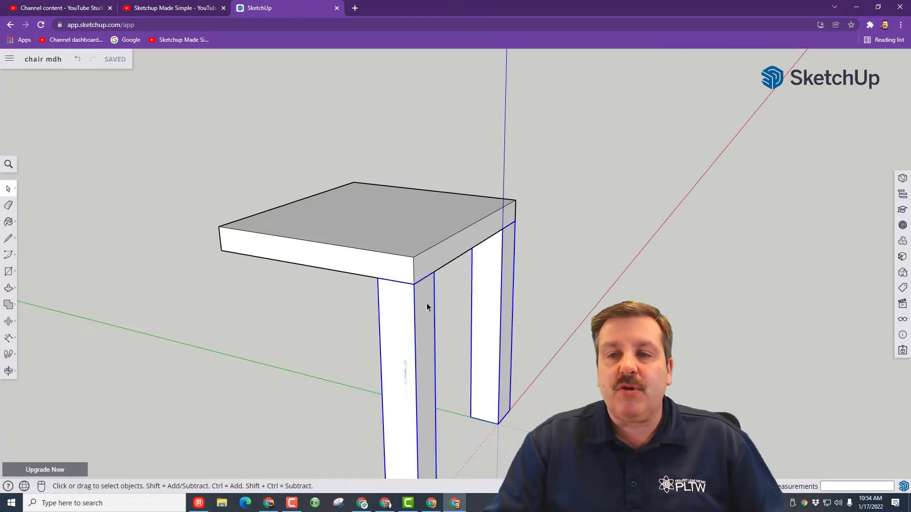
pyautogui.press('m')
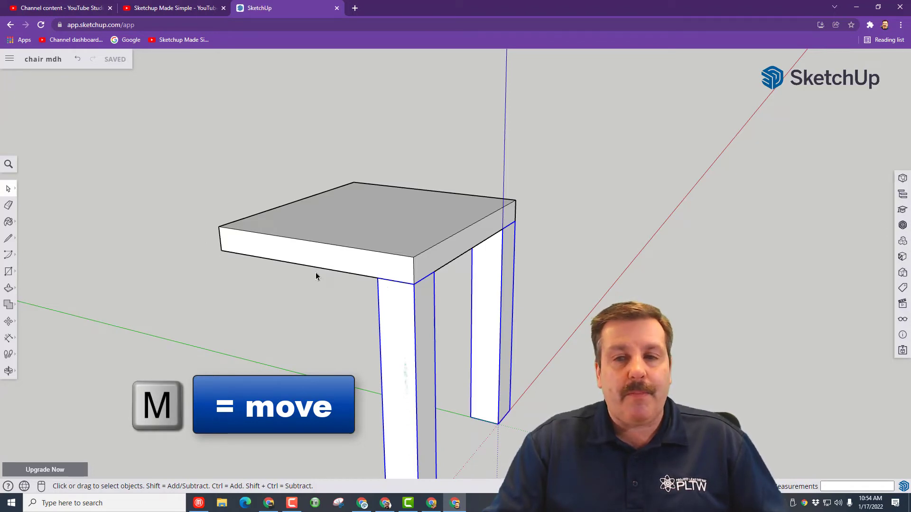
pyautogui.press('m')
pyautogui.click(379, 279)
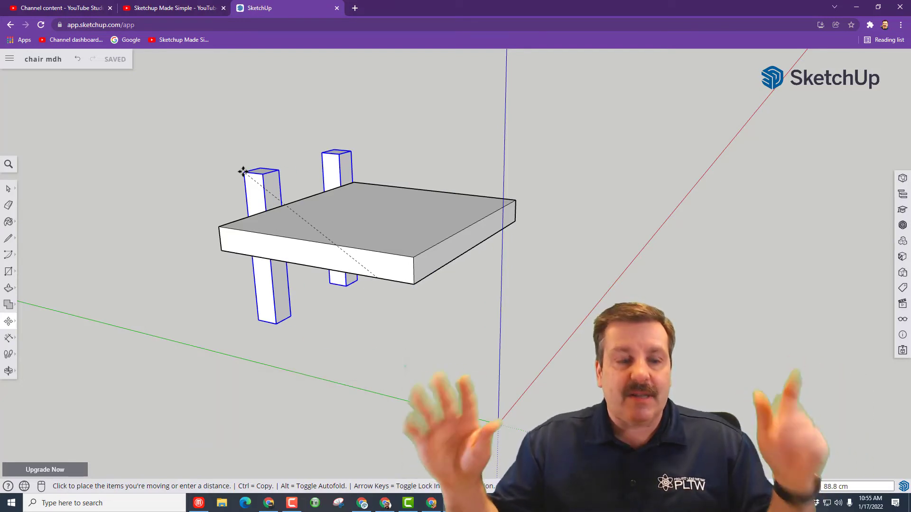
pyautogui.press('ctrl')
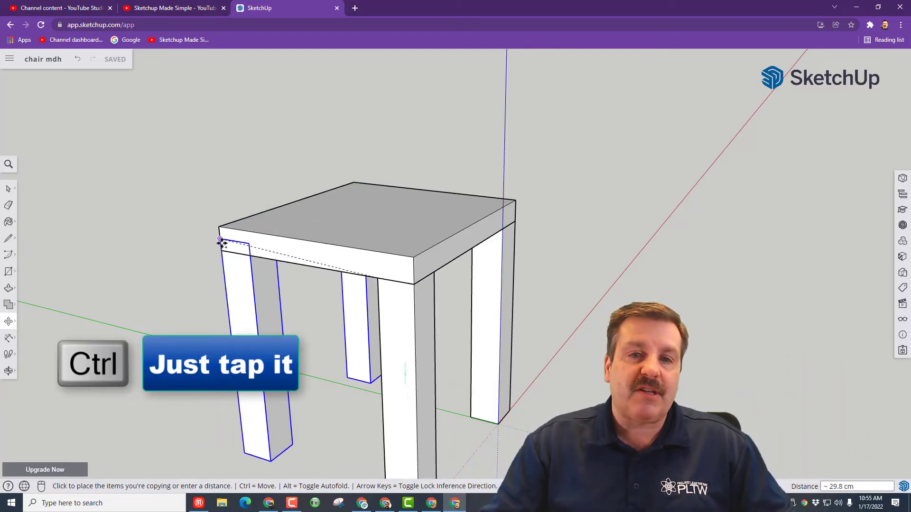
pyautogui.click(220, 252)
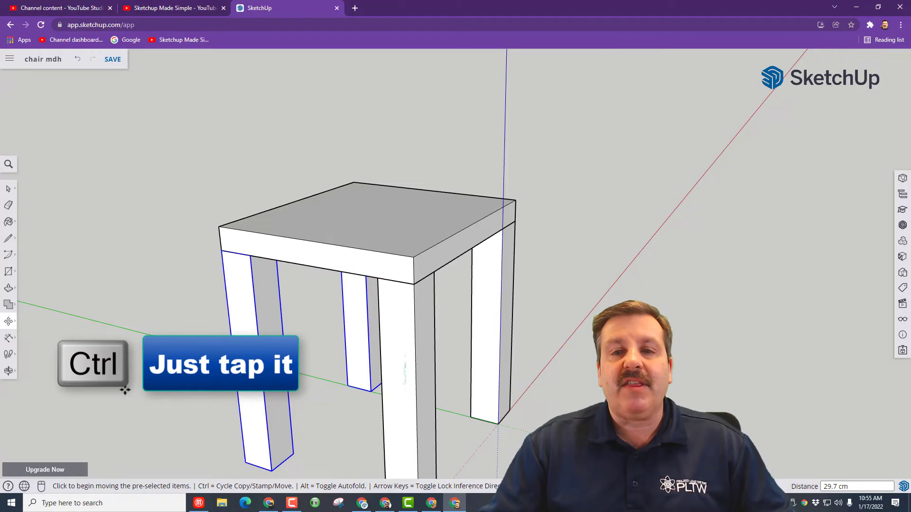
pyautogui.moveTo(127, 387); pyautogui.dragTo(180, 377, button='middle')
pyautogui.moveTo(314, 379); pyautogui.dragTo(314, 378, button='middle')
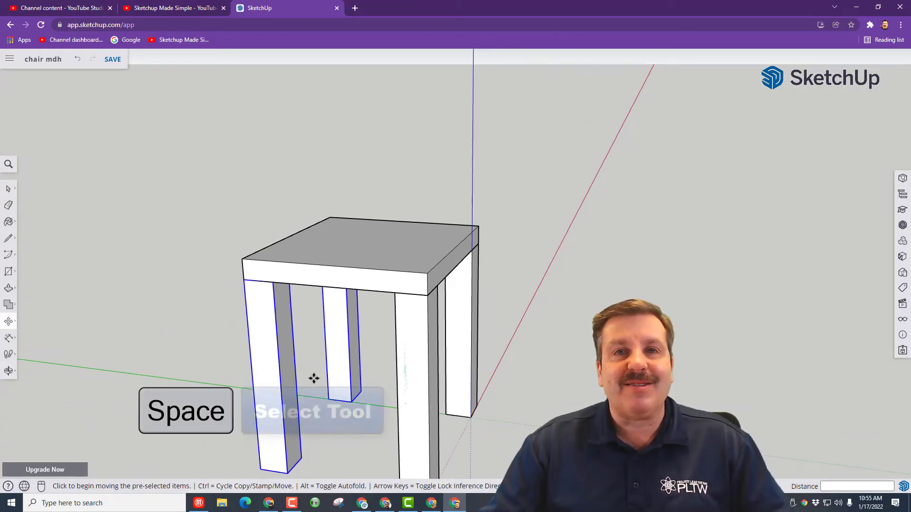
# Step: Copy the seat slab from its corner and snap the copy onto the seat's top
pyautogui.moveTo(493, 398); pyautogui.dragTo(446, 389, button='middle')
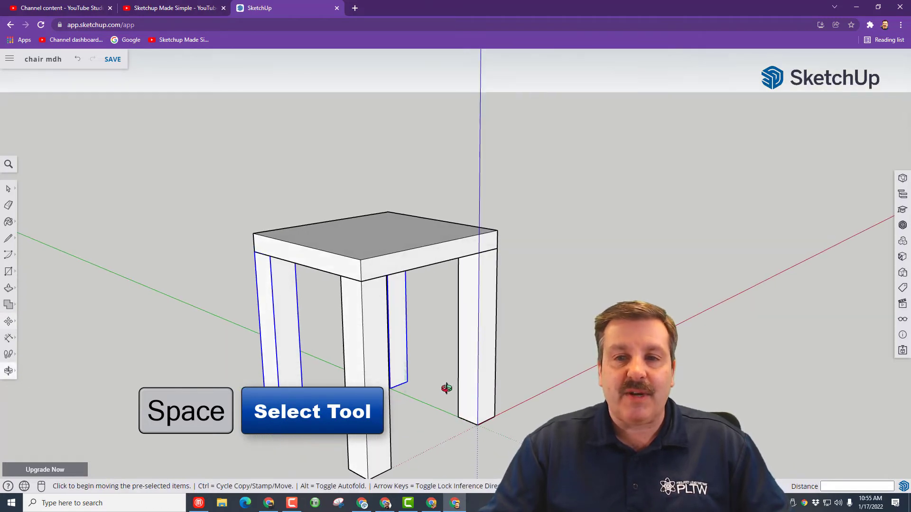
pyautogui.moveTo(412, 292); pyautogui.dragTo(472, 287, button='middle')
pyautogui.press('space')
pyautogui.click(472, 286)
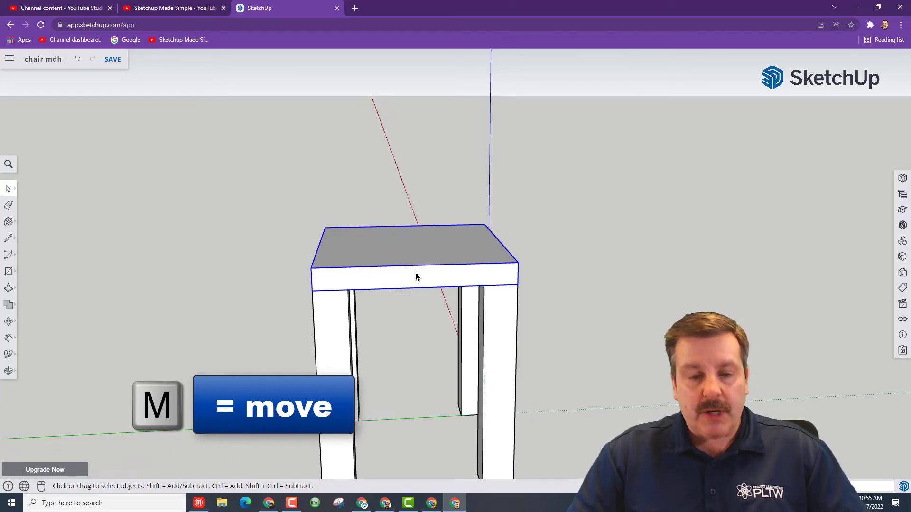
pyautogui.press('m')
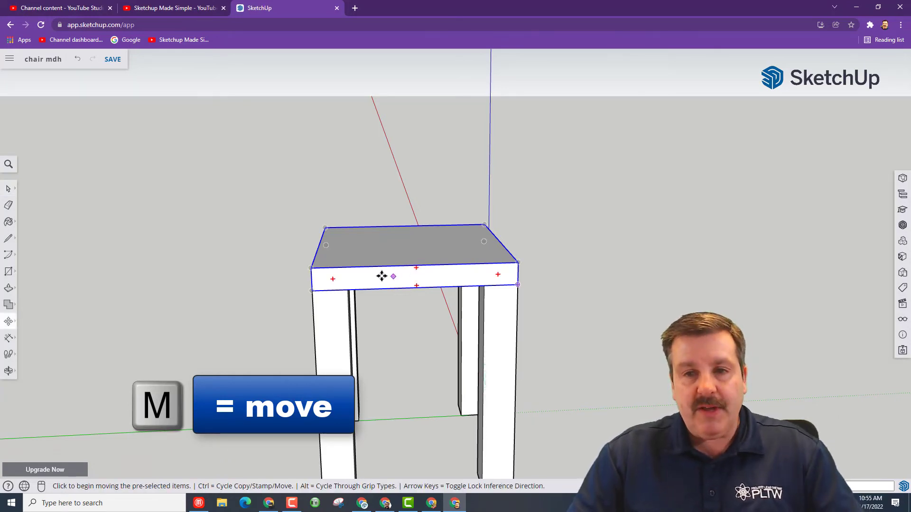
pyautogui.click(309, 293)
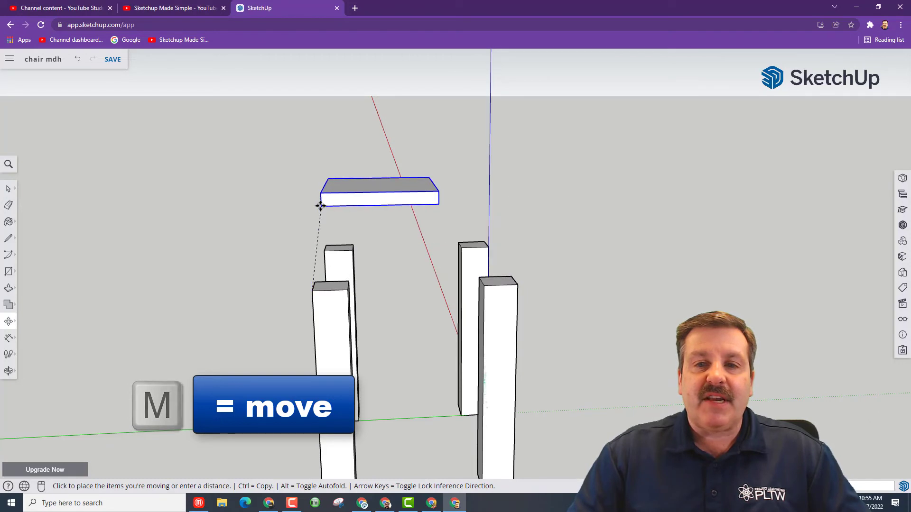
pyautogui.press('ctrl')
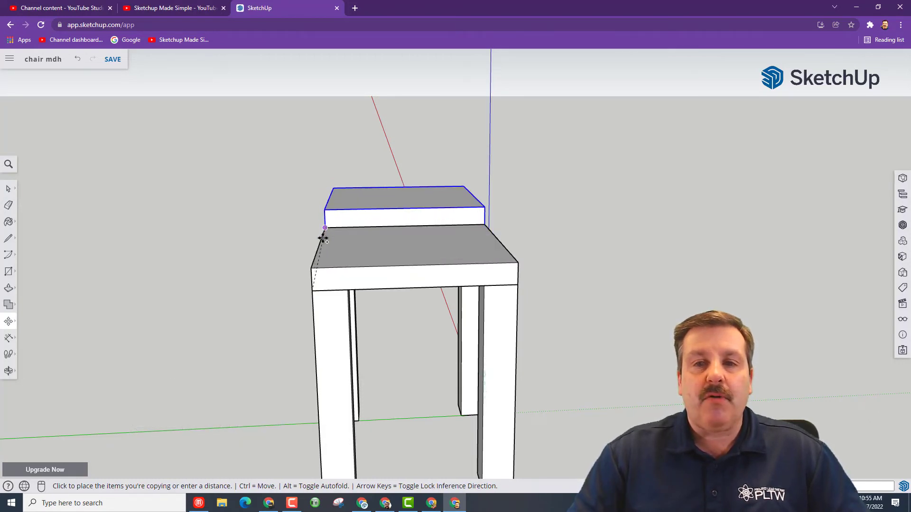
pyautogui.click(311, 267)
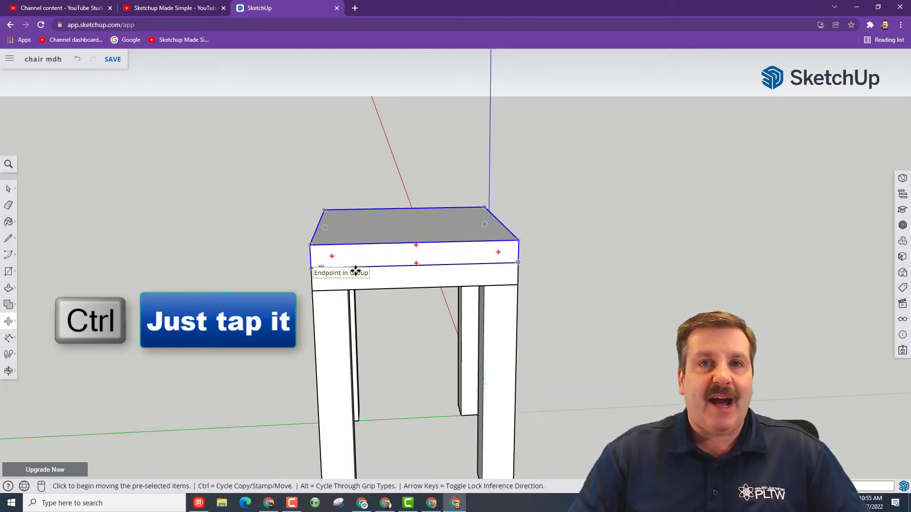
pyautogui.moveTo(677, 270); pyautogui.dragTo(442, 287, button='middle')
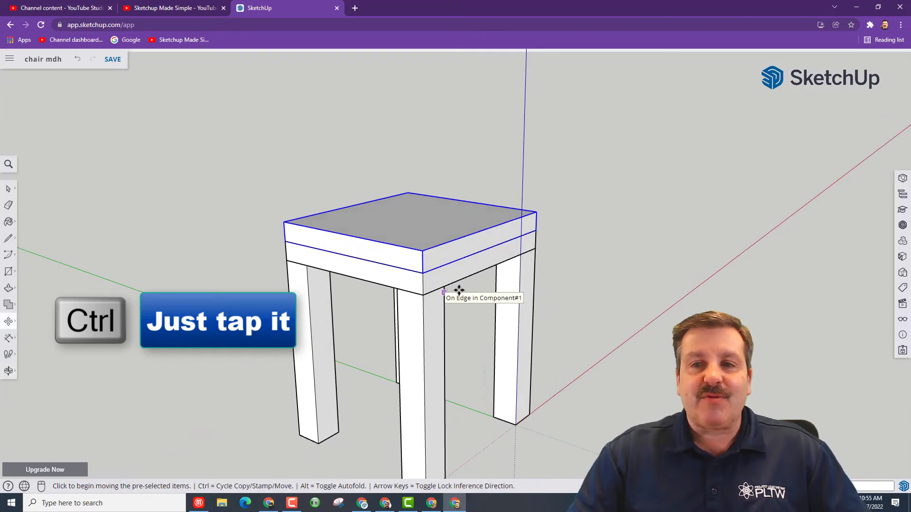
# Step: Scale the stacked slab along green into a thin strip at the back
pyautogui.press('s')
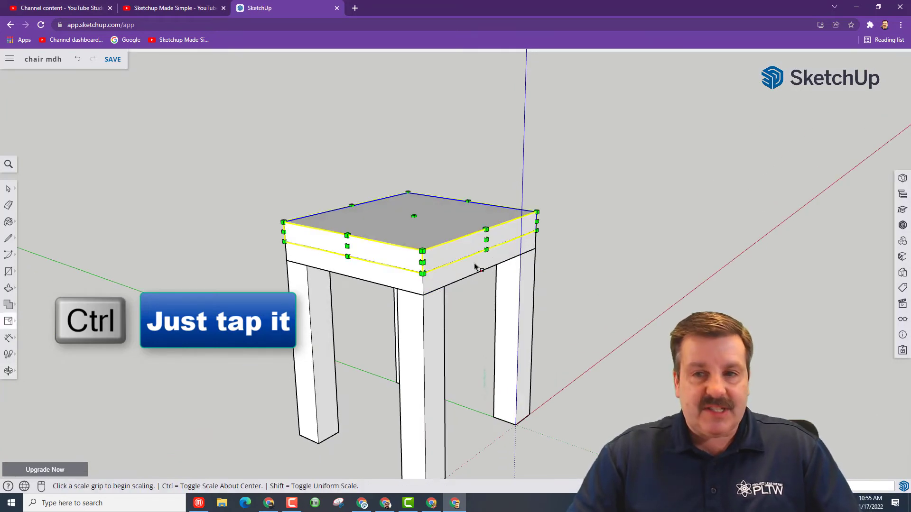
pyautogui.click(483, 240)
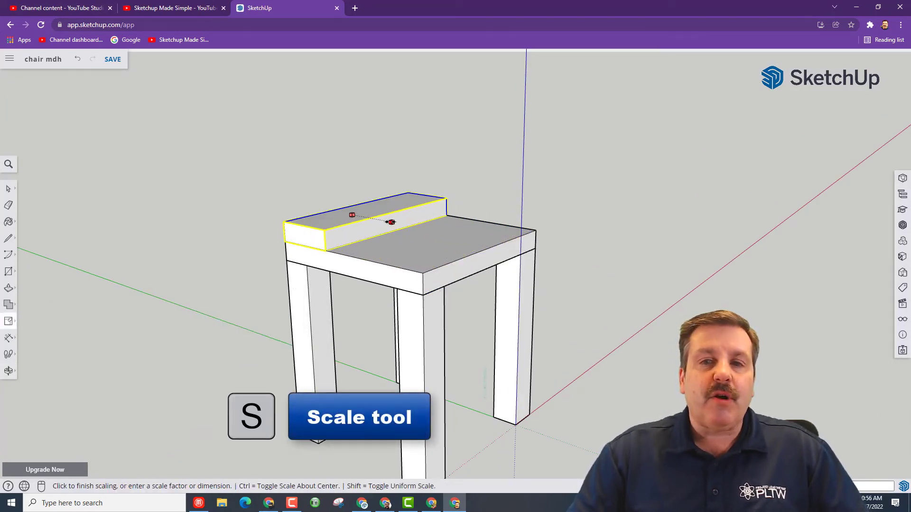
pyautogui.click(372, 212)
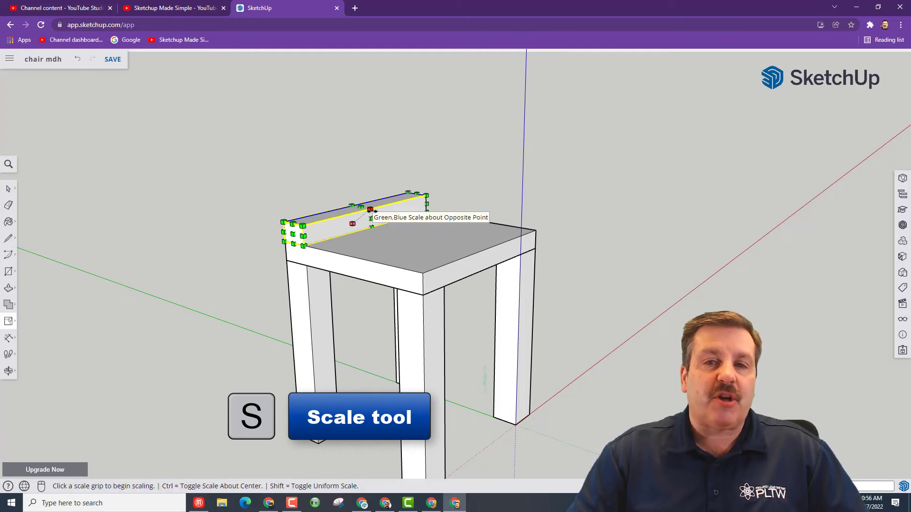
pyautogui.press('o')
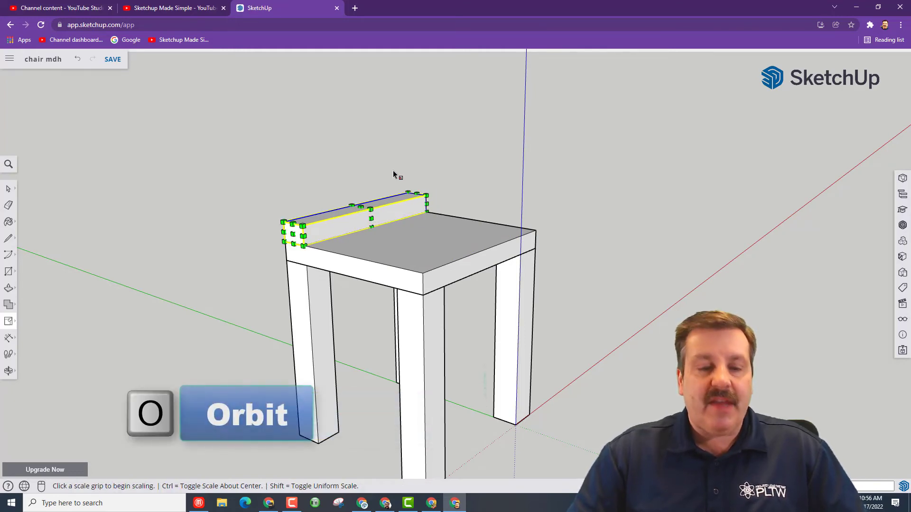
pyautogui.moveTo(362, 159); pyautogui.dragTo(387, 209)
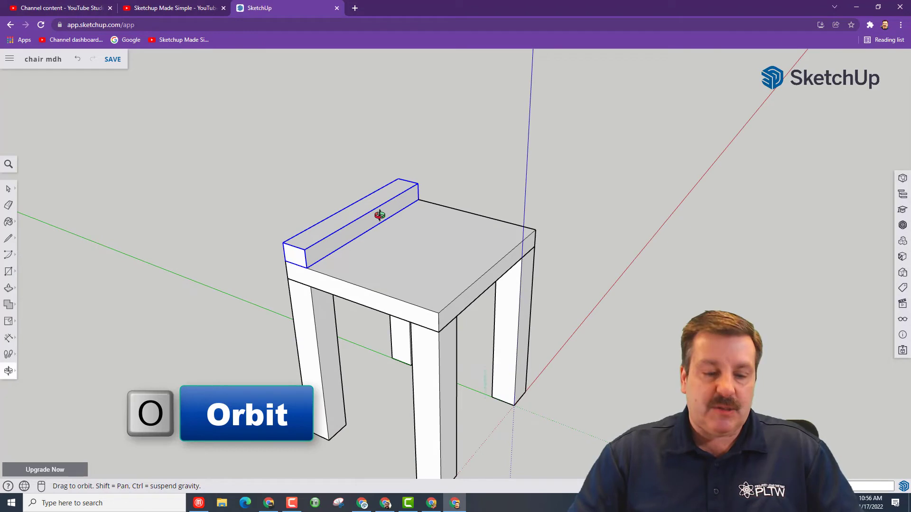
# Step: Scale the back rail upward into a tall, flat chair back
pyautogui.press('s')
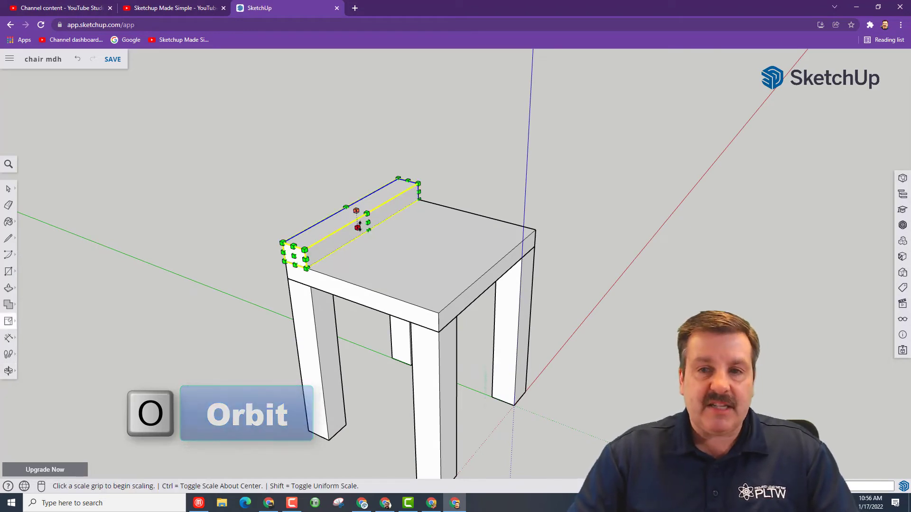
pyautogui.moveTo(357, 204); pyautogui.dragTo(351, 91)
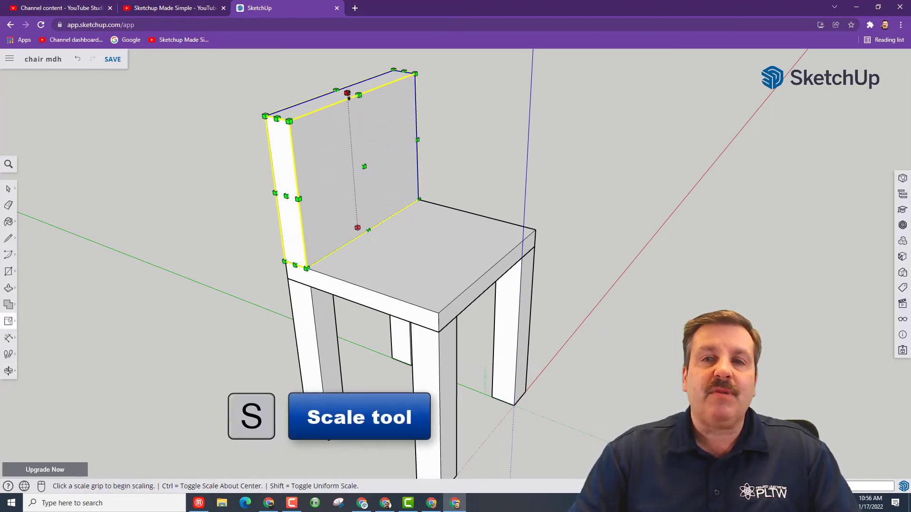
pyautogui.scroll(-4, 340, 115)
pyautogui.scroll(-2, 341, 113)
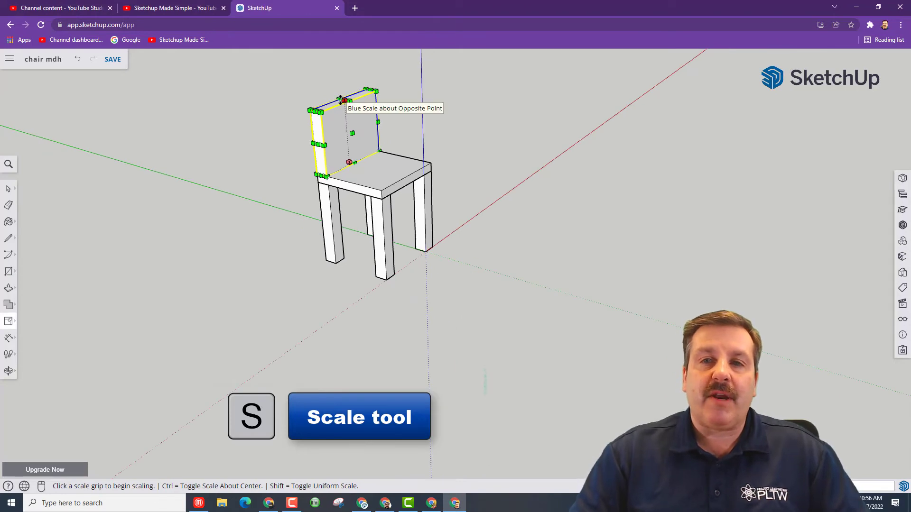
pyautogui.click(340, 64)
pyautogui.click(340, 72)
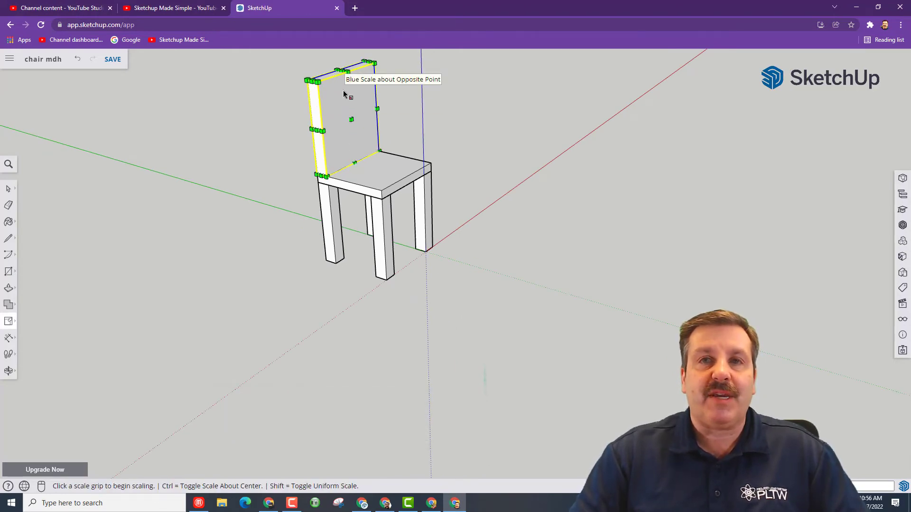
pyautogui.moveTo(499, 220); pyautogui.dragTo(281, 173, button='middle')
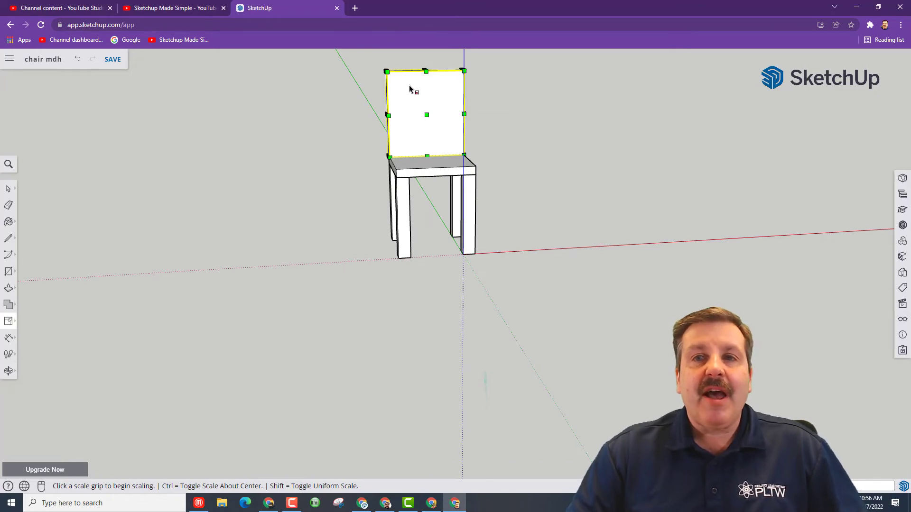
pyautogui.press('space')
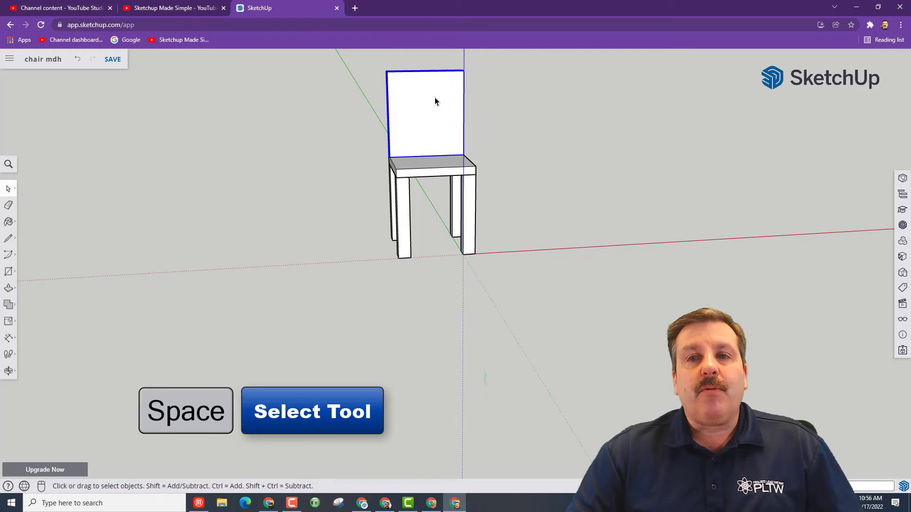
# Step: Inside the back component, draw a 2-point arc from left to right edge, peaking at the top midpoint
pyautogui.doubleClick(419, 91)
pyautogui.scroll(3, 419, 91)
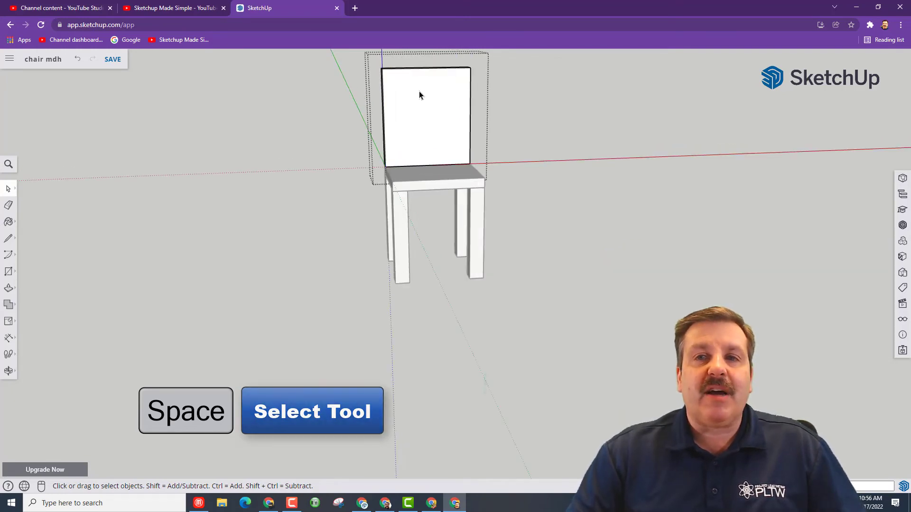
pyautogui.click(8, 256)
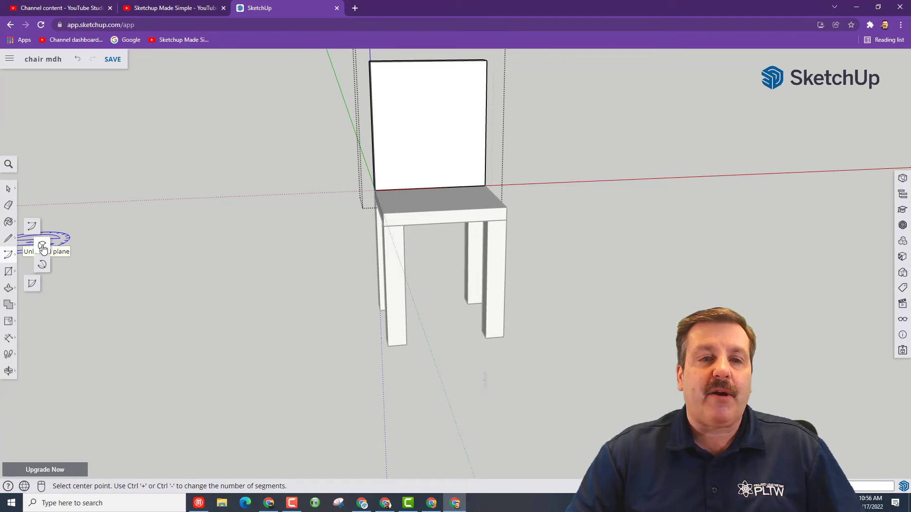
pyautogui.click(42, 246)
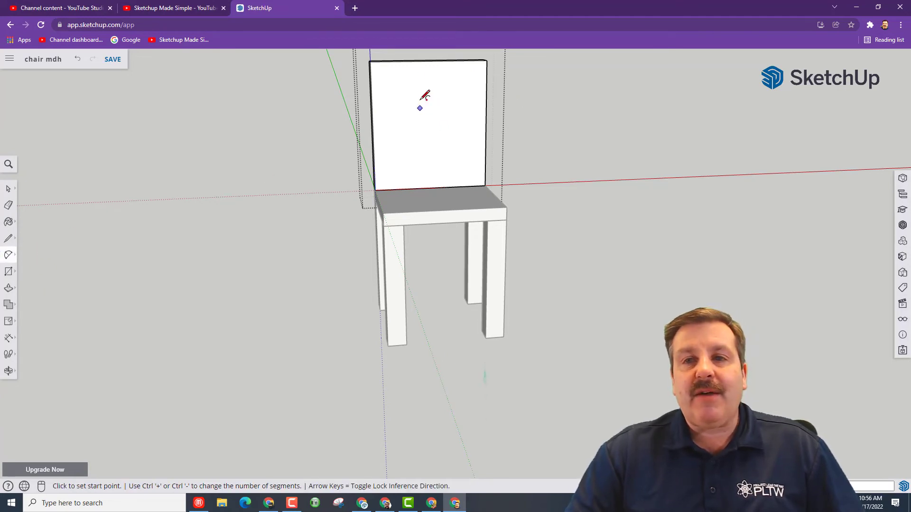
pyautogui.click(373, 101)
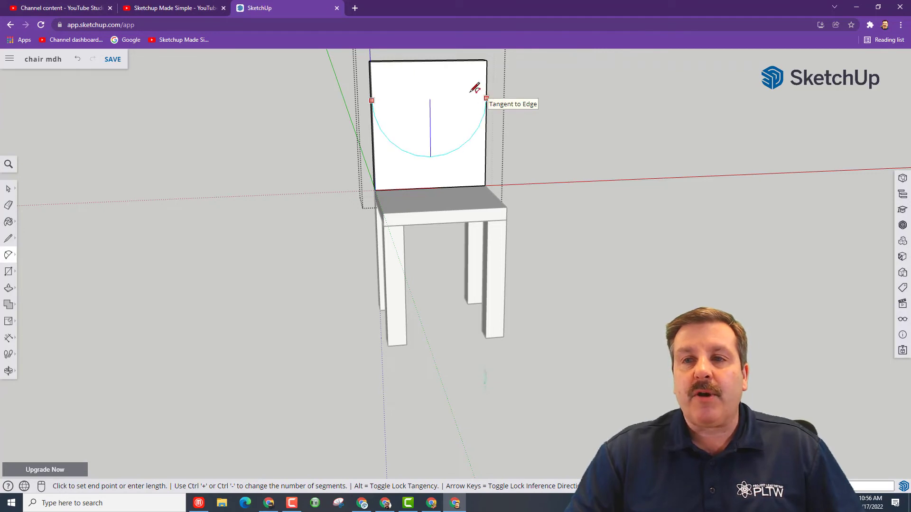
pyautogui.click(486, 98)
pyautogui.click(432, 61)
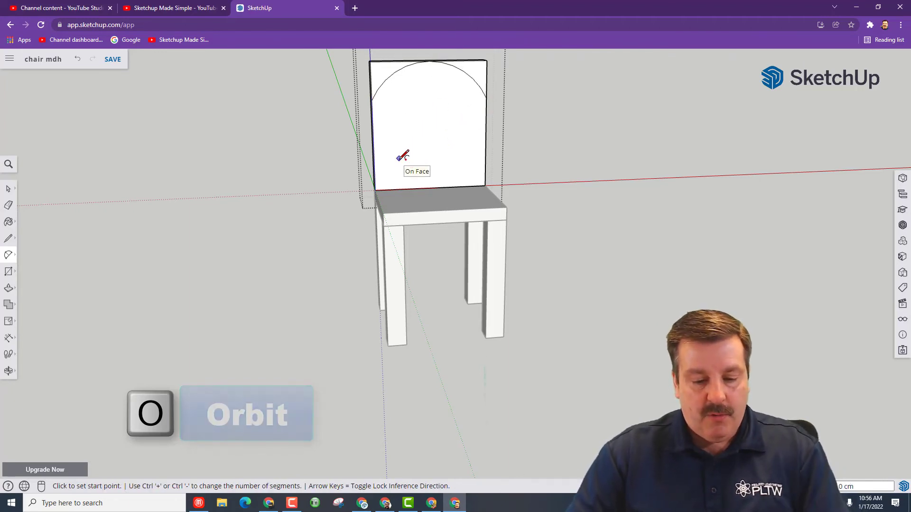
pyautogui.press('o')
pyautogui.moveTo(555, 142); pyautogui.dragTo(494, 122)
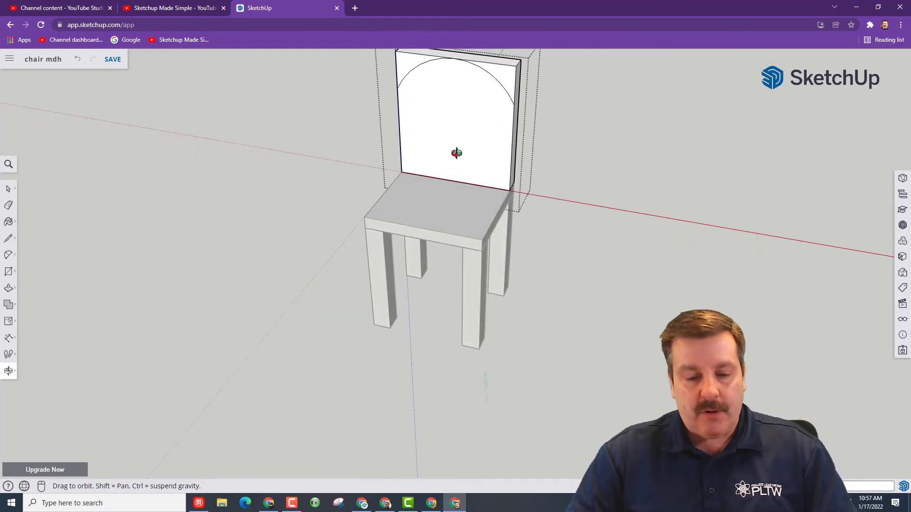
# Step: Push away the upper-left and upper-right corner faces above the arc, then exit the component
pyautogui.press('p')
pyautogui.click(513, 68)
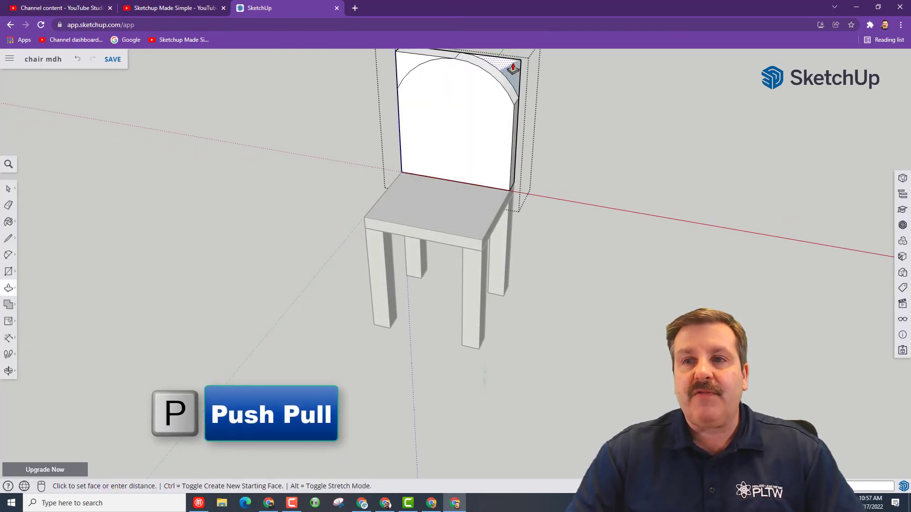
pyautogui.click(515, 67)
pyautogui.click(407, 76)
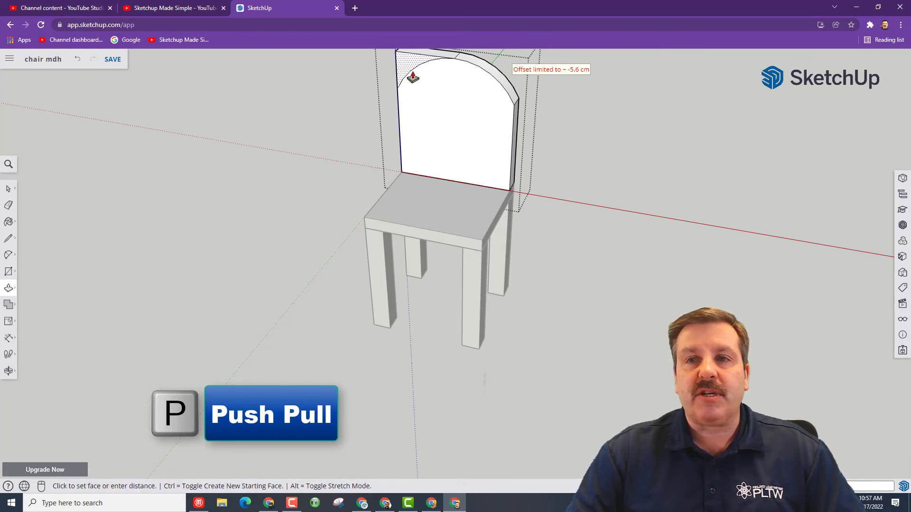
pyautogui.click(518, 100)
pyautogui.scroll(-3, 434, 127)
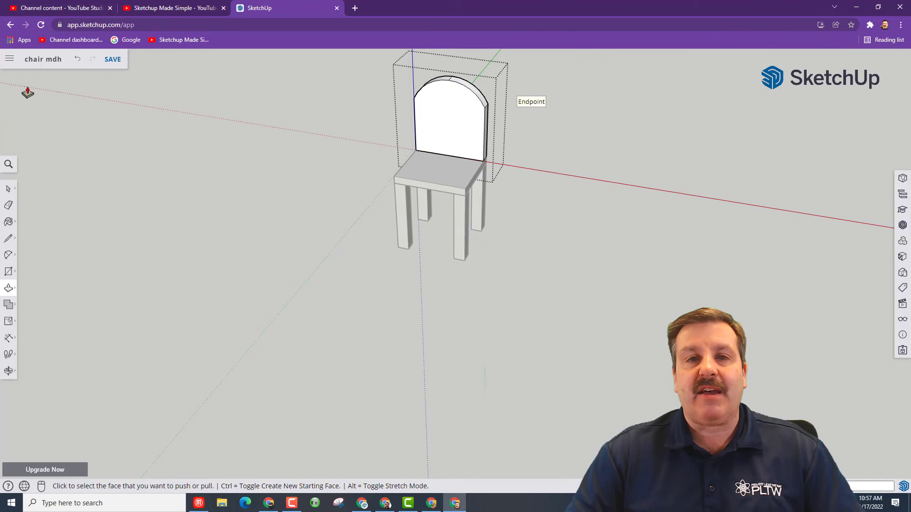
pyautogui.press('space')
pyautogui.click(334, 138)
pyautogui.moveTo(323, 235); pyautogui.dragTo(491, 151, button='middle')
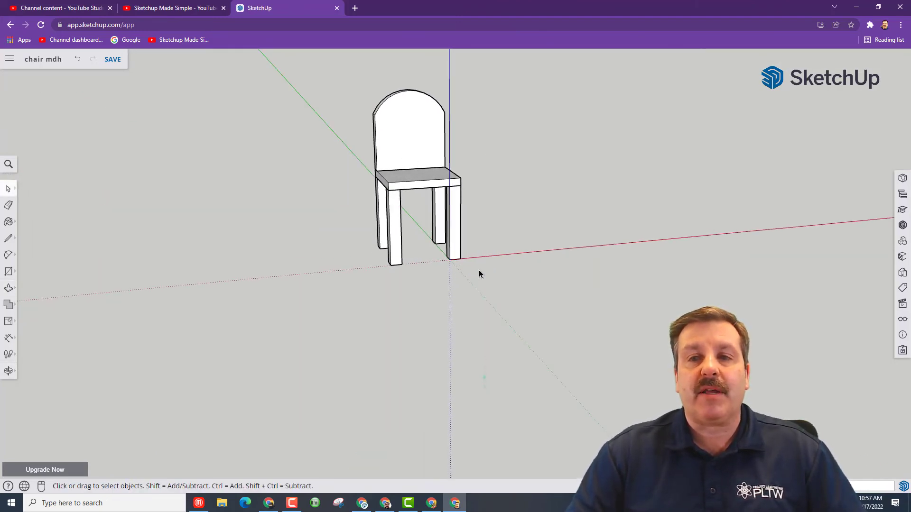
# Step: Paint the chair back with the dark blue Ty_Blue4 material
pyautogui.moveTo(456, 269); pyautogui.dragTo(431, 243, button='middle')
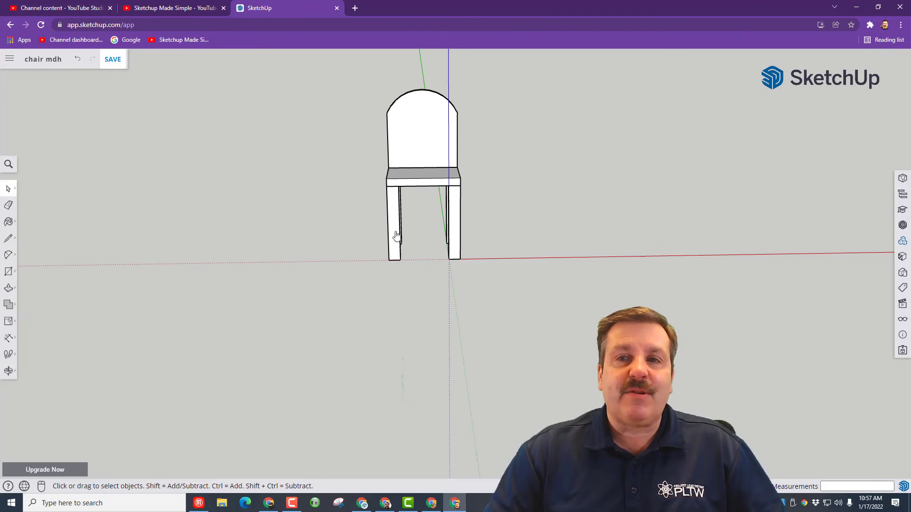
pyautogui.click(902, 258)
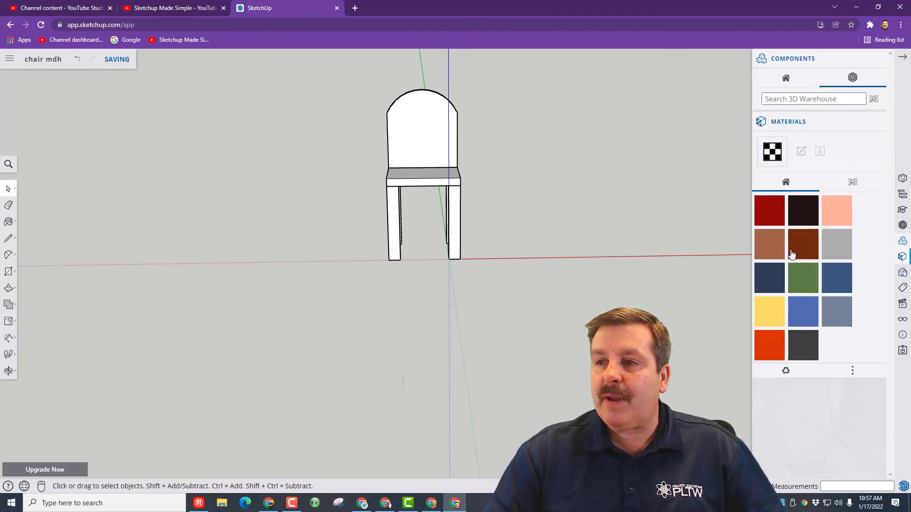
pyautogui.click(764, 281)
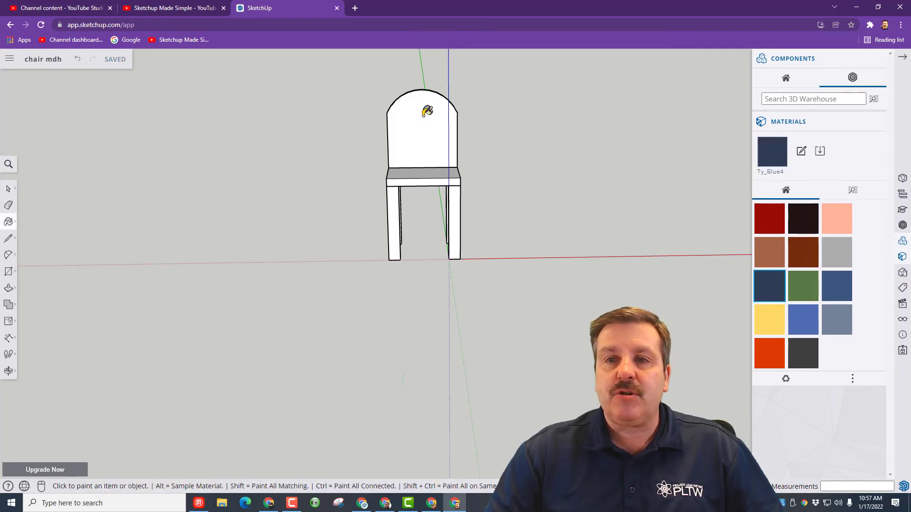
pyautogui.click(425, 113)
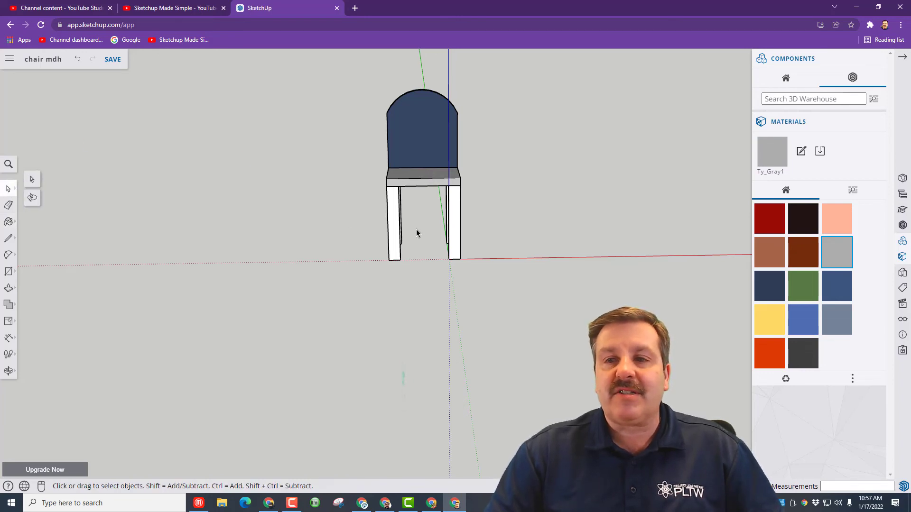
# Step: Apply a material from the Wood category to the leg component, texturing all four legs
pyautogui.doubleClick(454, 237)
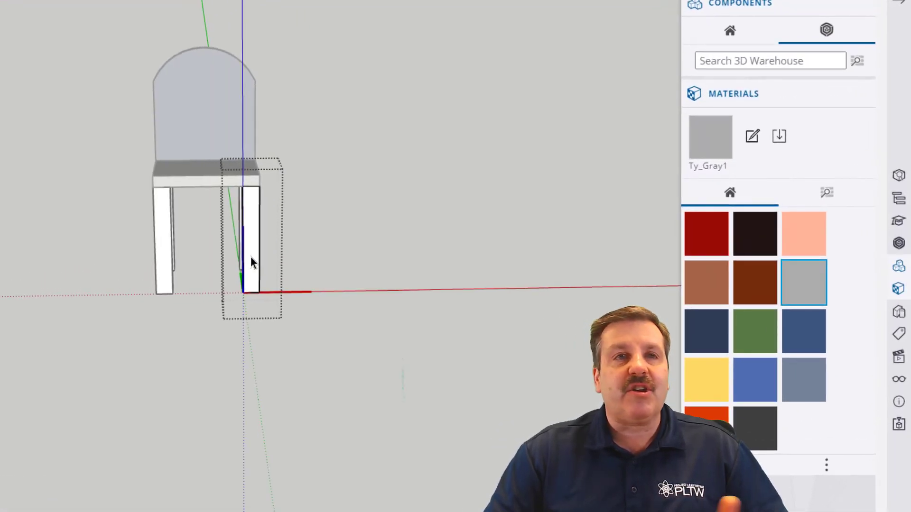
pyautogui.tripleClick(252, 257)
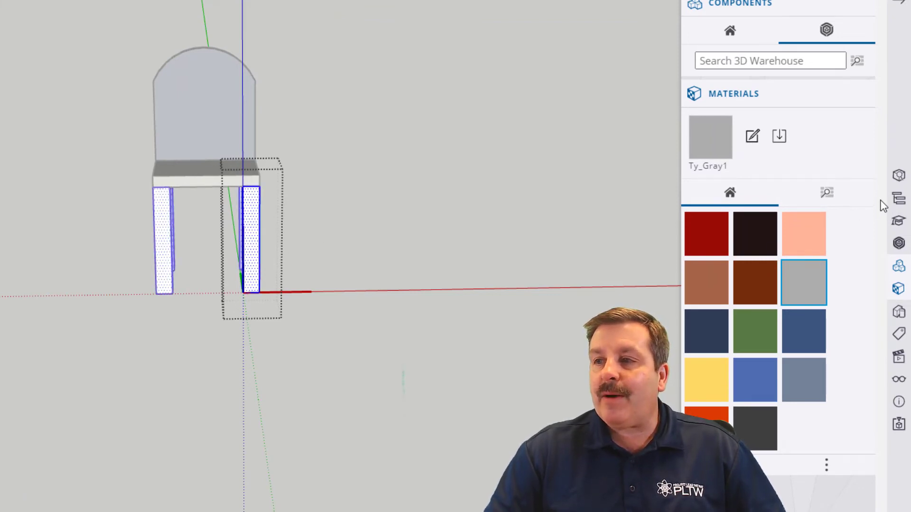
pyautogui.click(827, 199)
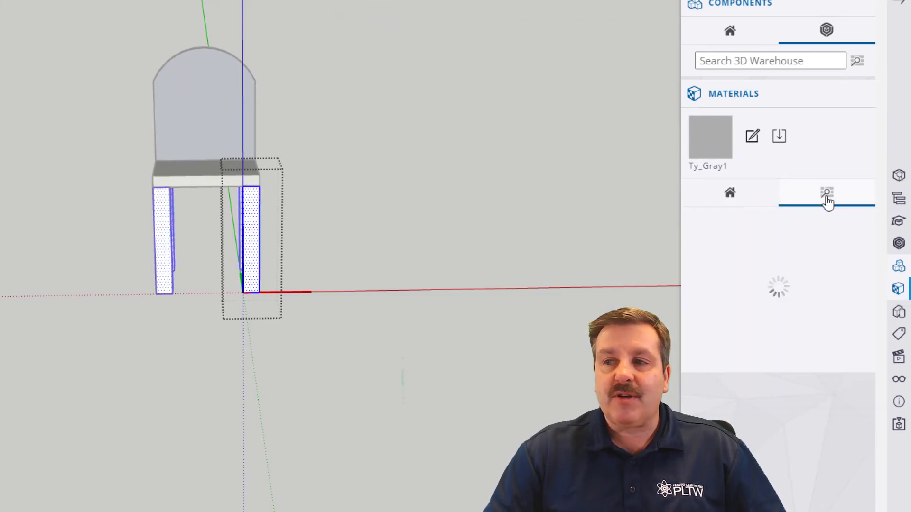
pyautogui.scroll(-5, 753, 389)
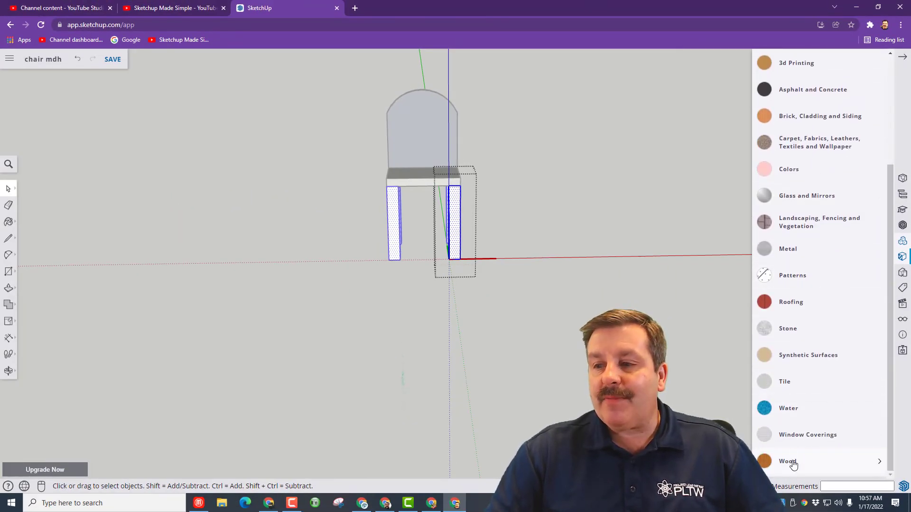
pyautogui.click(809, 462)
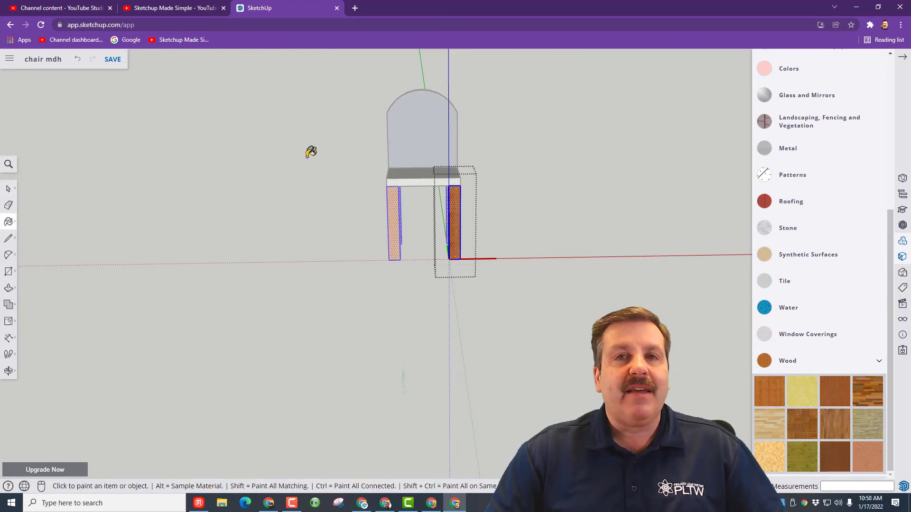
pyautogui.press('space')
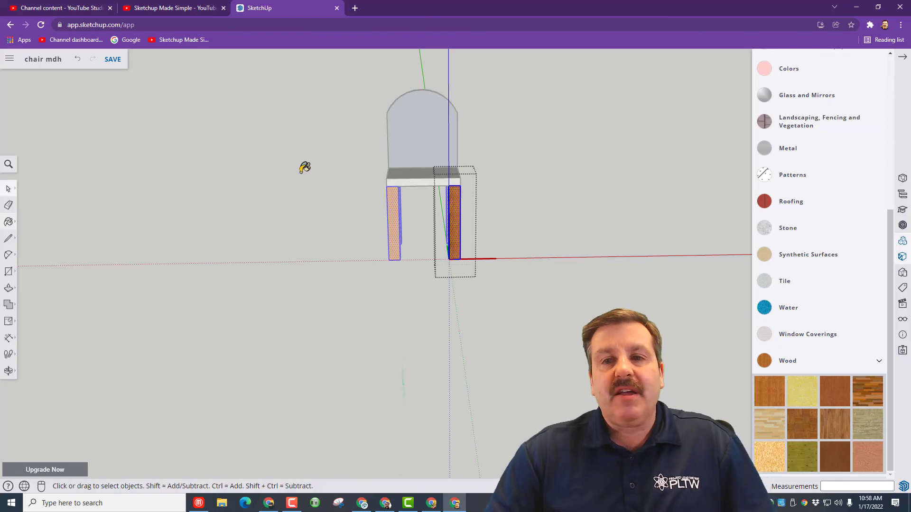
pyautogui.click(286, 251)
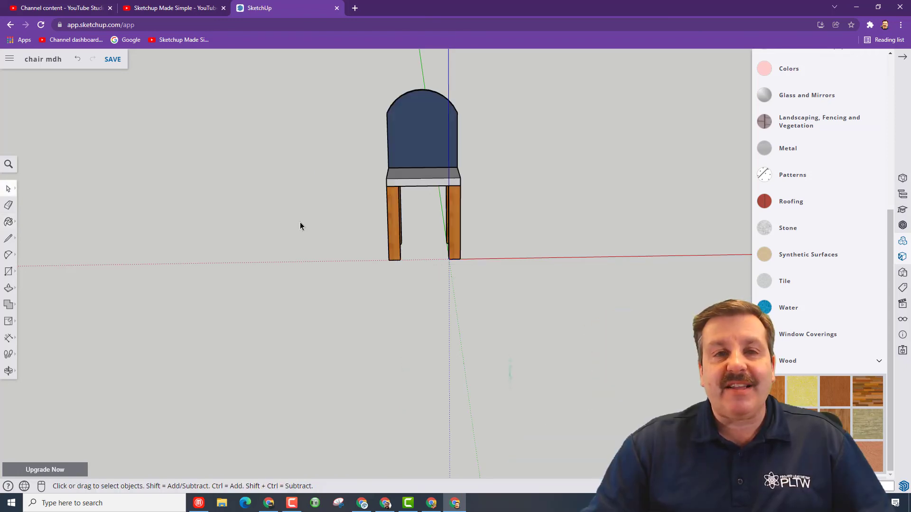
pyautogui.press('o')
pyautogui.moveTo(282, 221)
pyautogui.mouseDown()
pyautogui.moveTo(258, 256)
pyautogui.moveTo(585, 252)
pyautogui.moveTo(568, 264)
pyautogui.moveTo(299, 242)
pyautogui.moveTo(268, 220)
pyautogui.mouseUp()
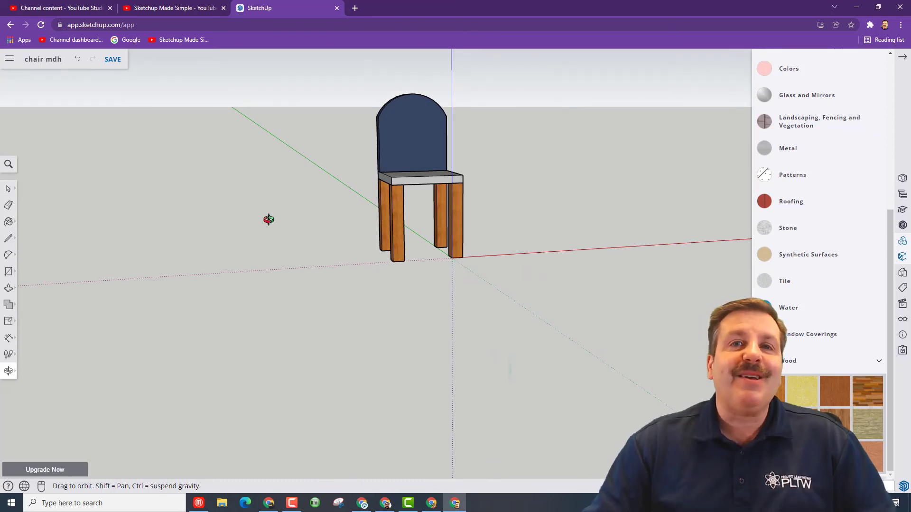